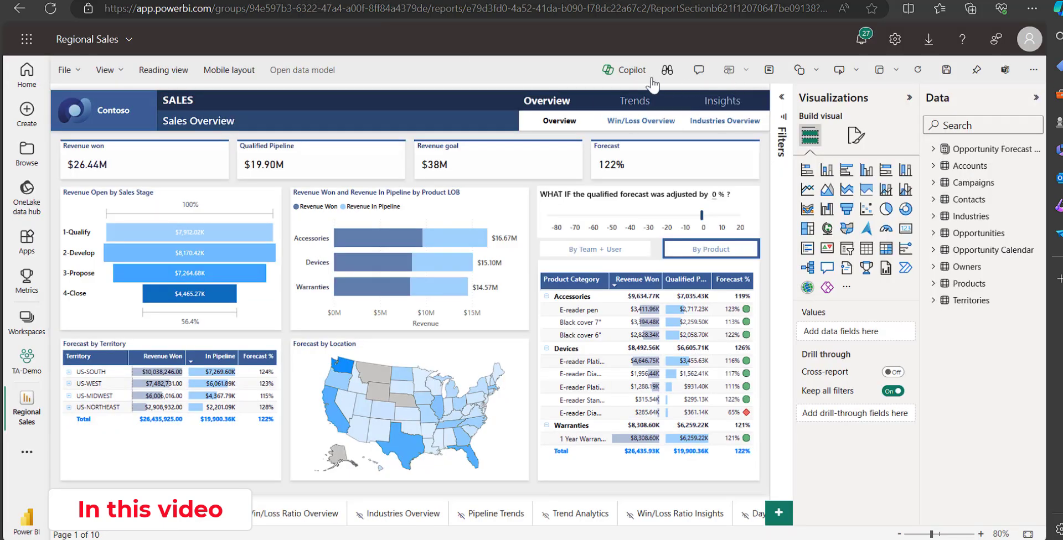
Step: Open Copilot and its prompt guide for the Regional Sales report in the Power BI service, and again in Power BI Desktop
click(624, 70)
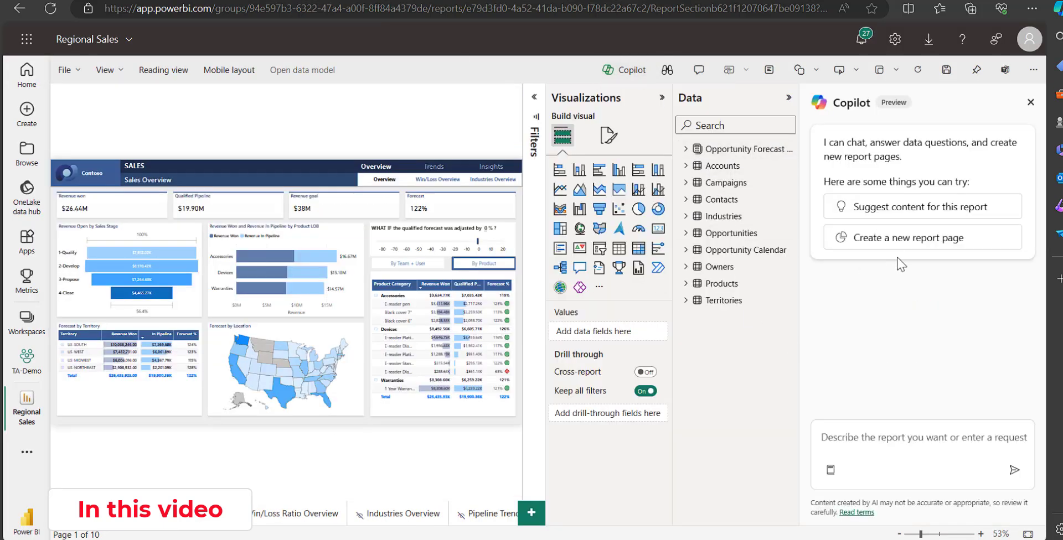
click(831, 470)
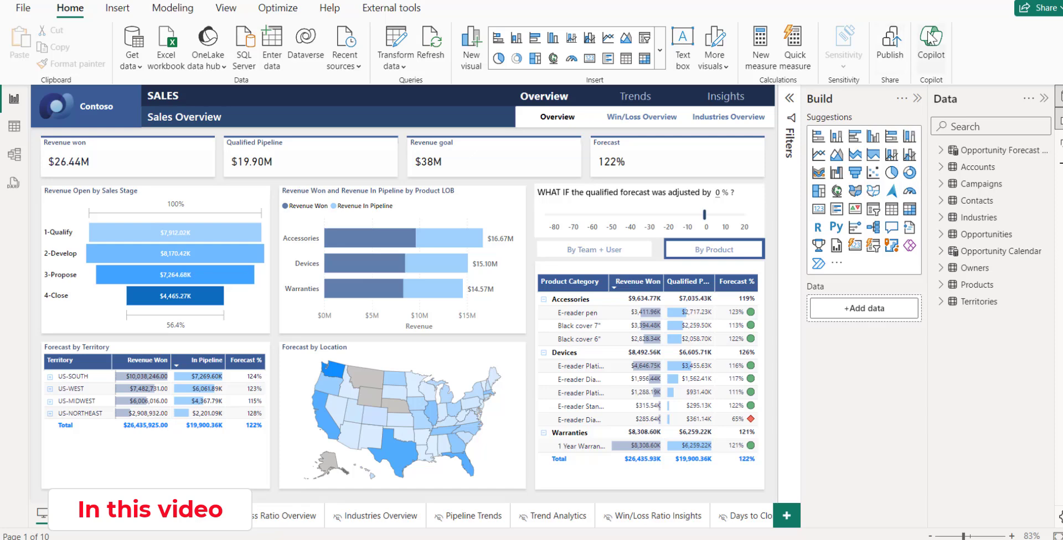
click(940, 53)
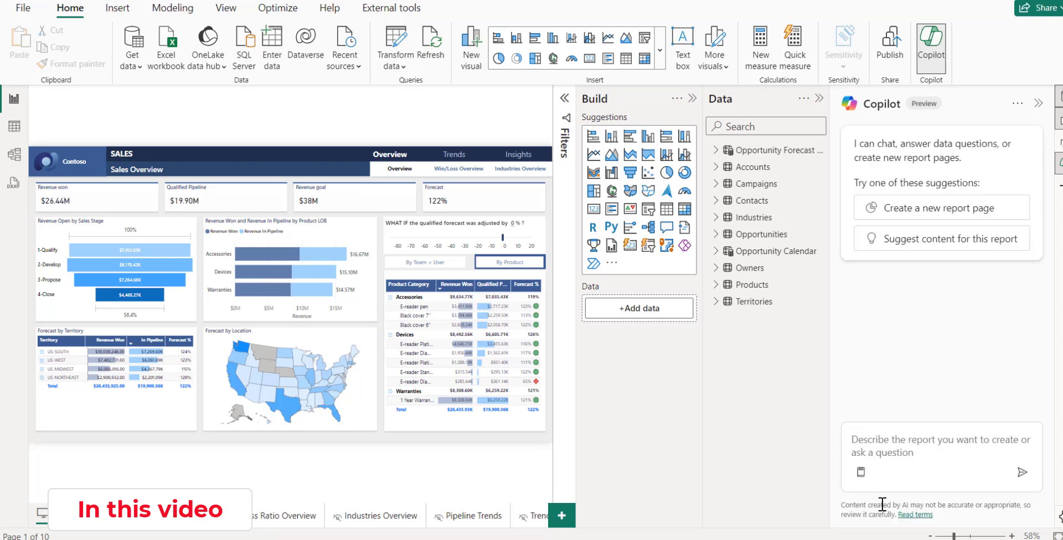
click(860, 472)
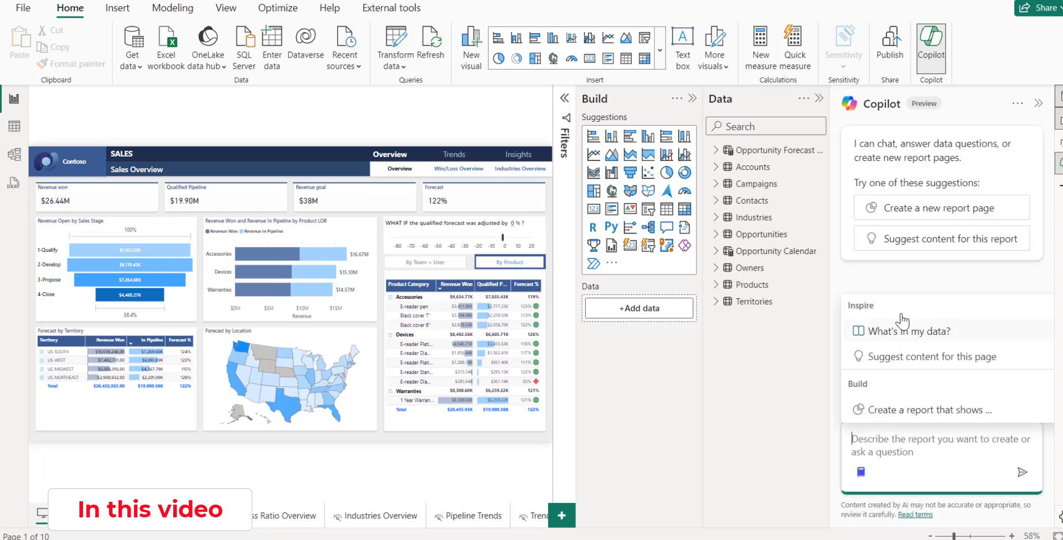
click(801, 5)
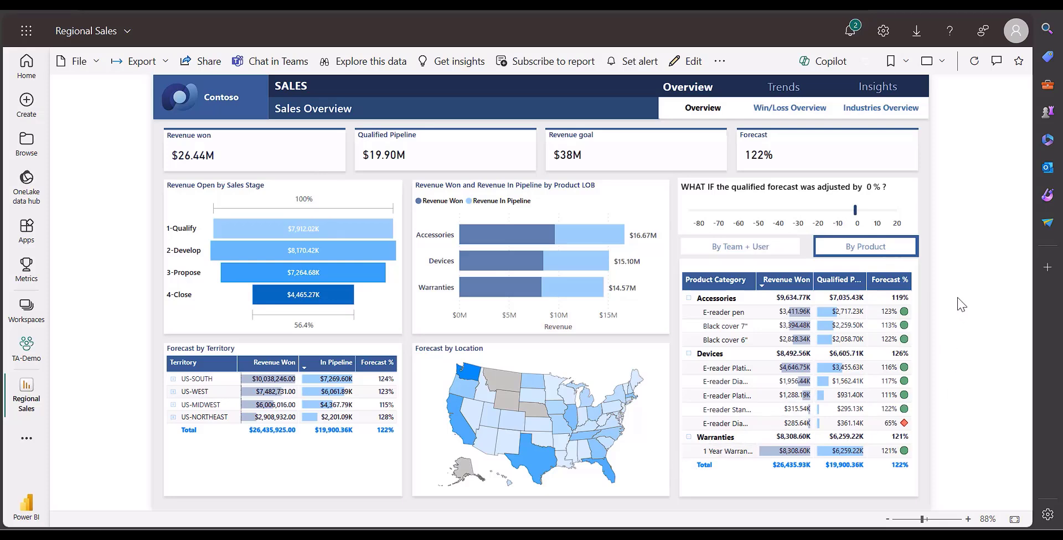
Step: Open Copilot for the Regional Sales report and request an executive summary from the prompt guide
click(825, 61)
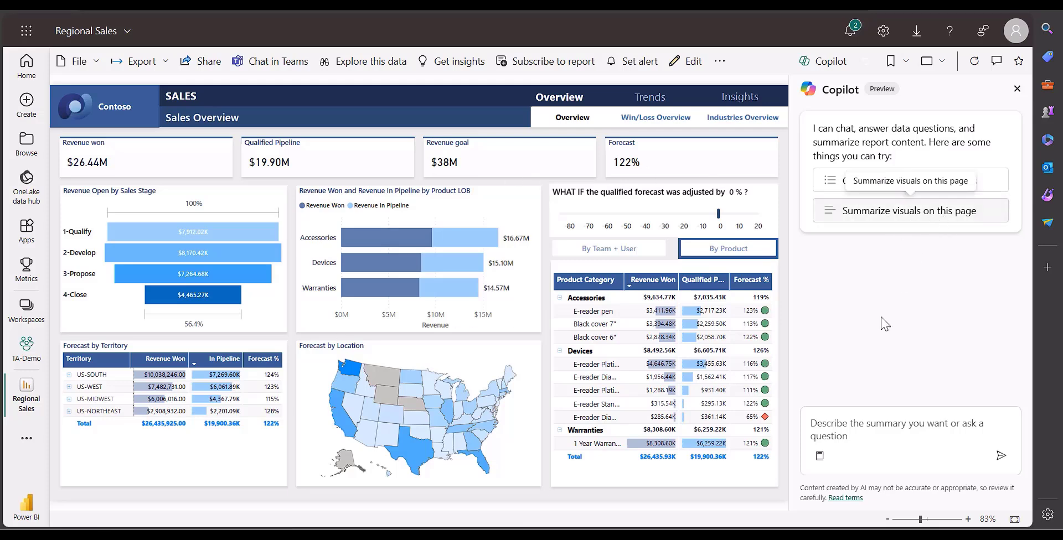
click(820, 455)
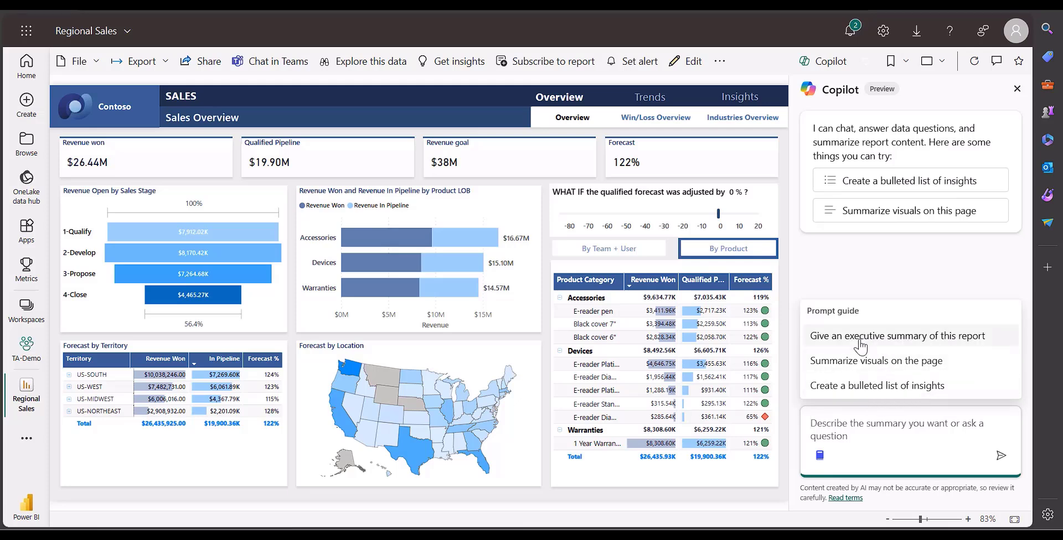
click(904, 336)
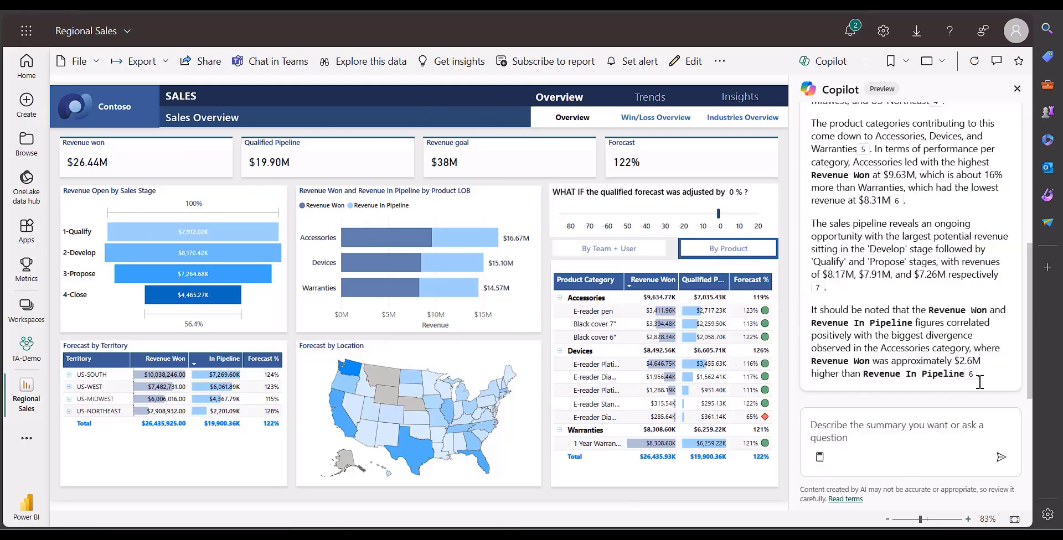
Step: Read through Copilot's executive summary of the report and review the prompt guide's suggested prompts
scroll(907, 299, up, 8)
scroll(902, 299, down, 3)
scroll(903, 299, down, 2)
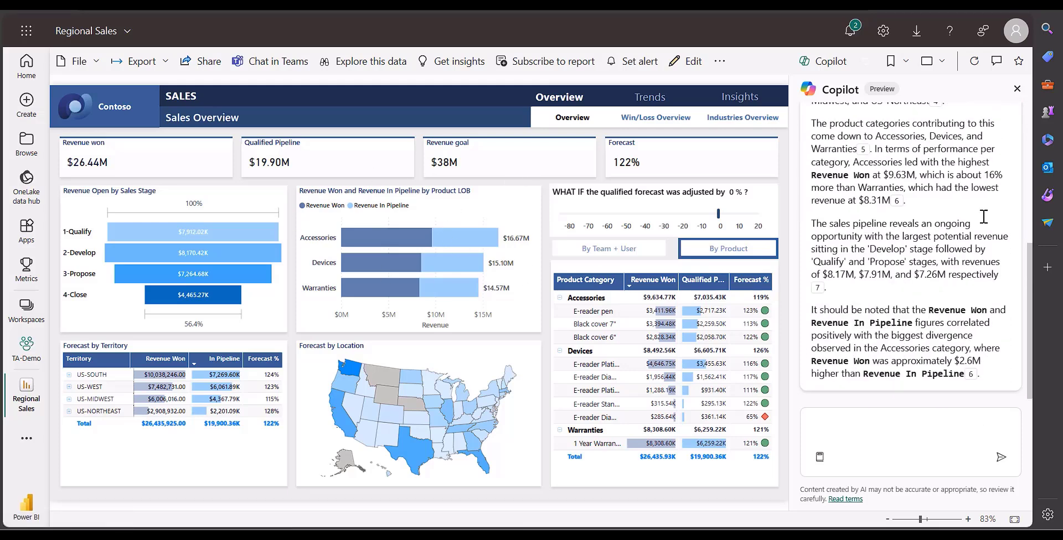
scroll(931, 232, up, 4)
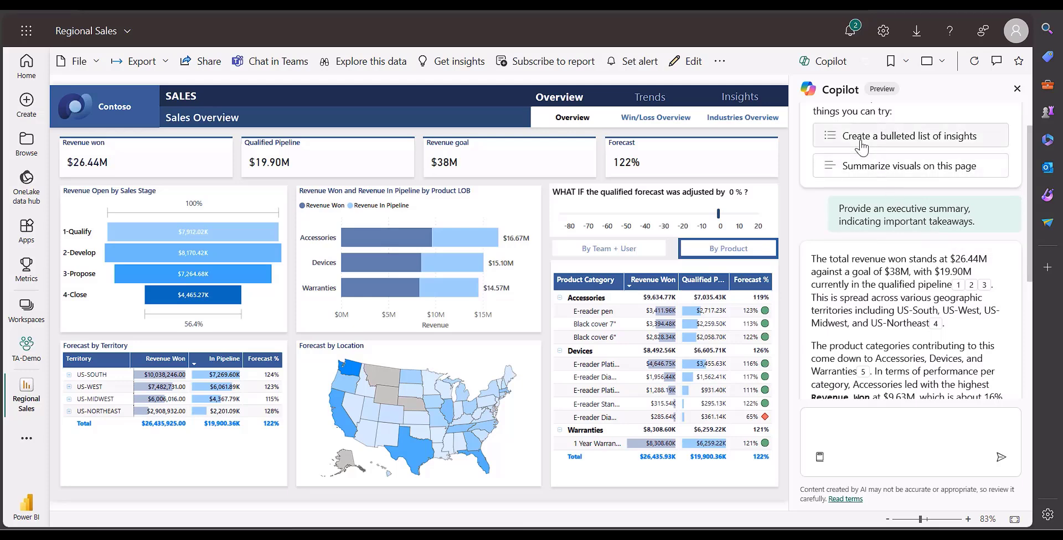
click(820, 456)
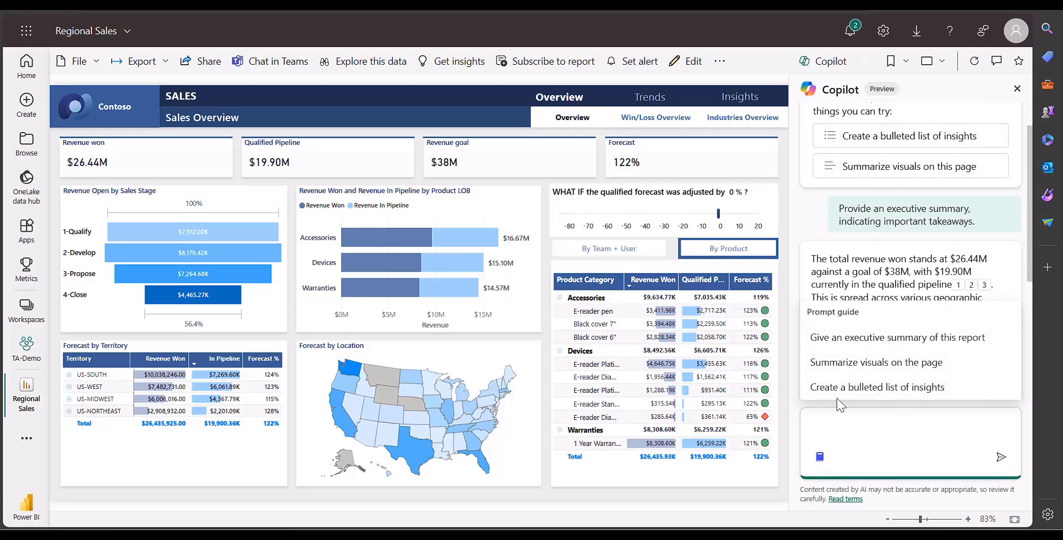
click(823, 227)
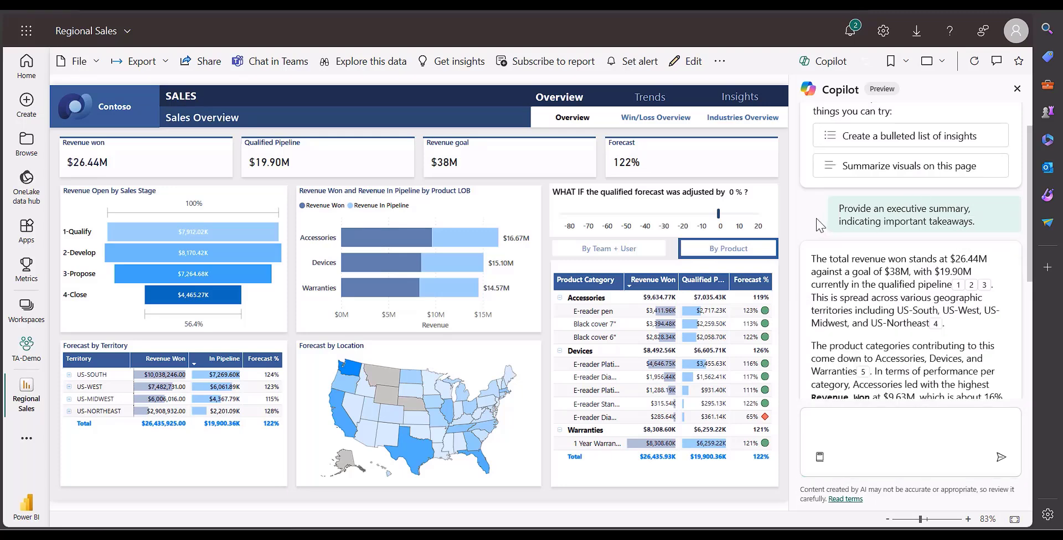
scroll(887, 366, down, 5)
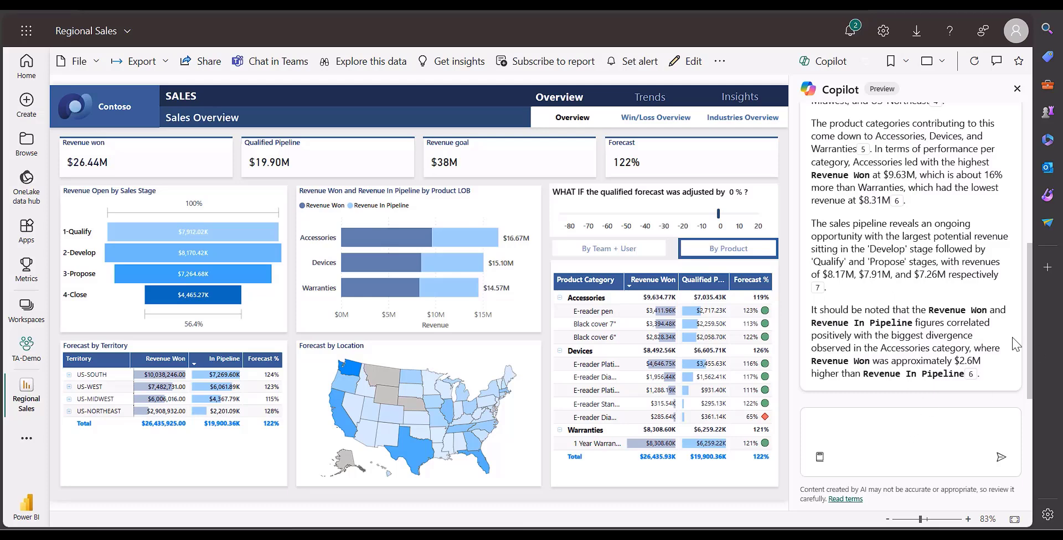
Step: Ask Copilot for "Revenue pipeline by product category" and open the source visual cited in its answer
click(850, 418)
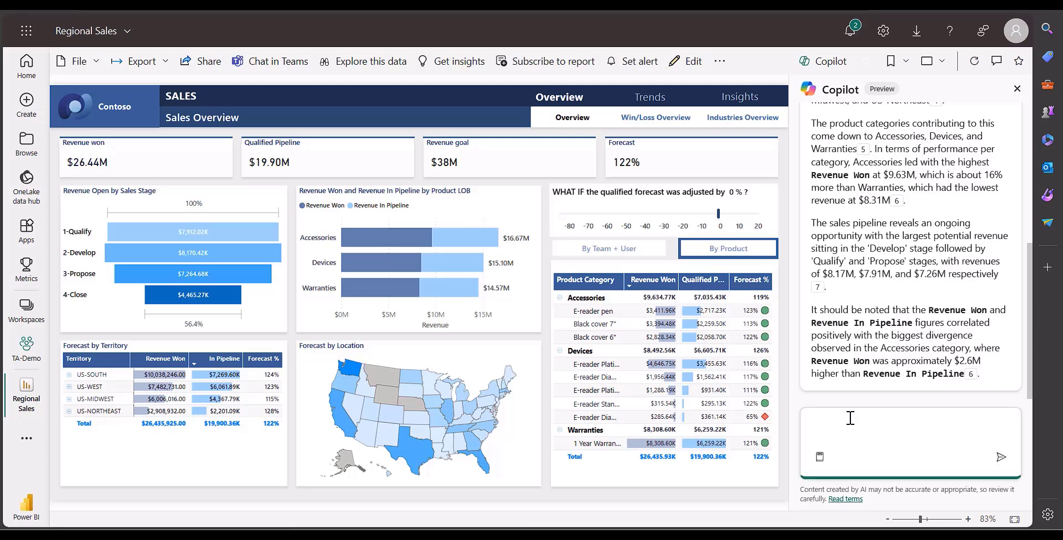
text(Revenue pipeline by product category)
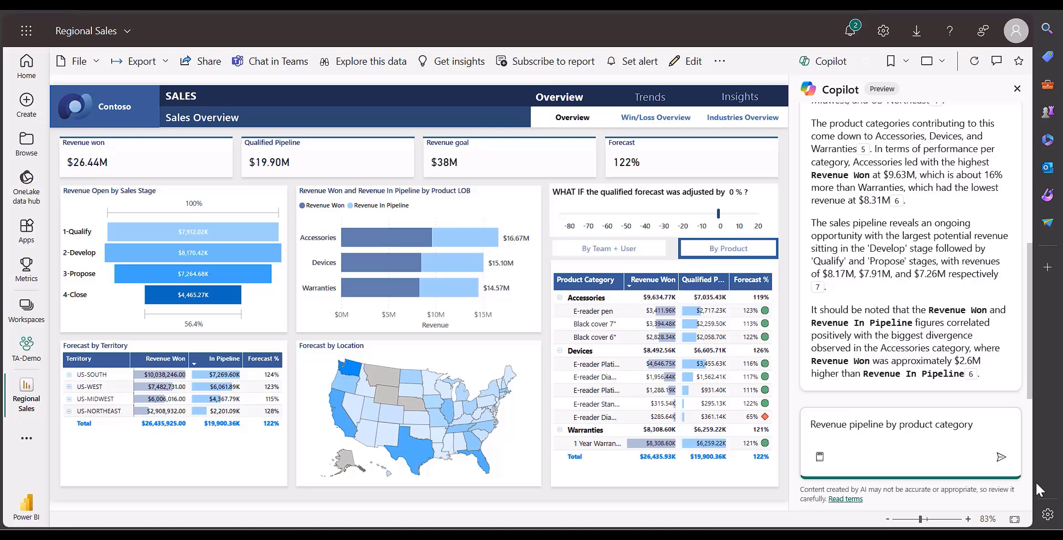
click(1001, 457)
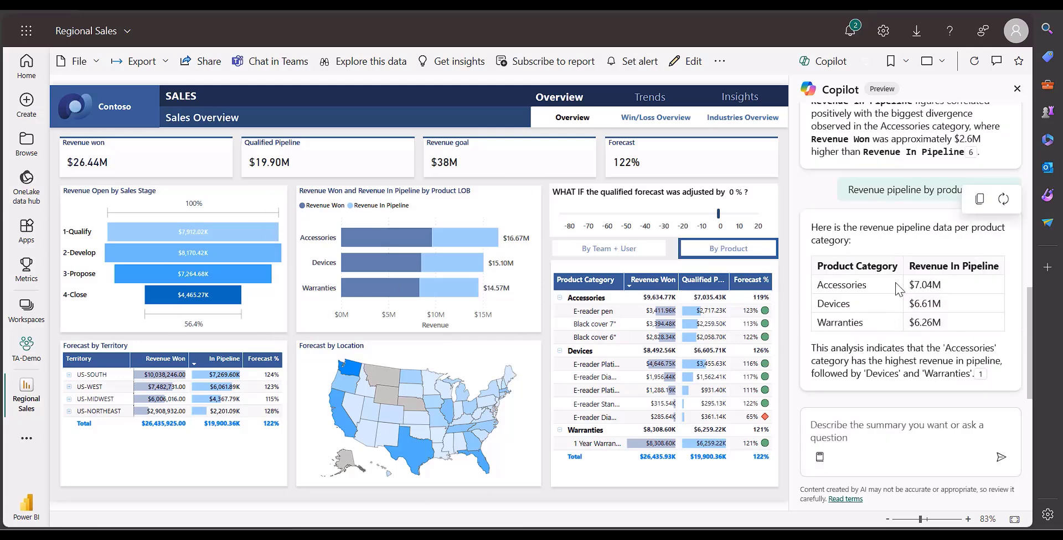
click(985, 421)
mouse_move(982, 381)
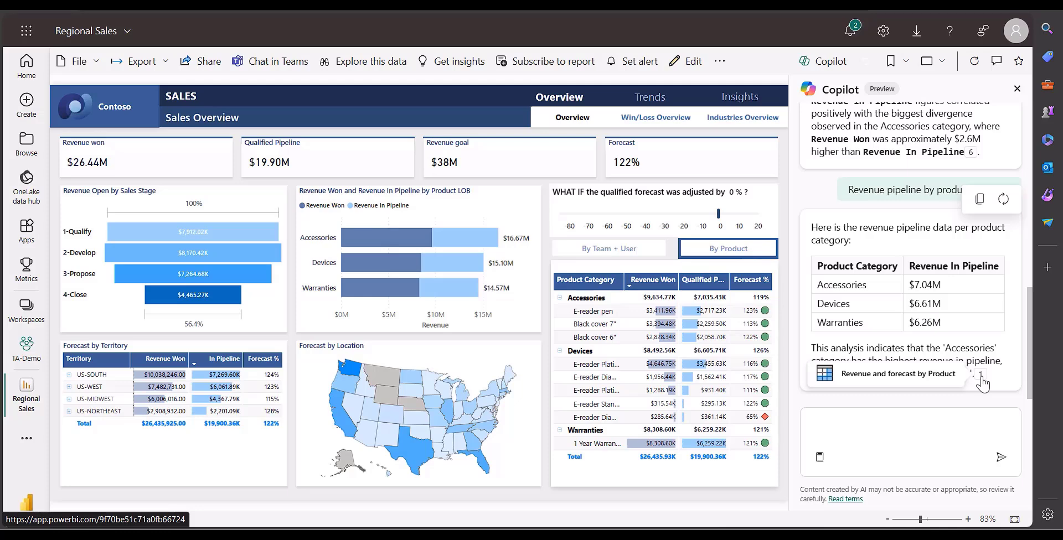
click(982, 377)
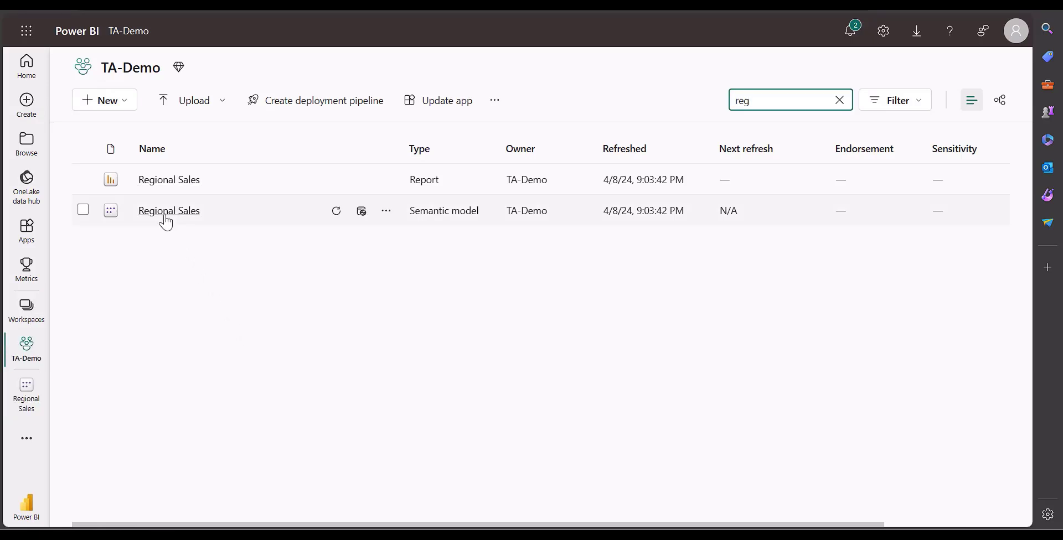
Step: Create a blank report from the Regional Sales semantic model in the TA-Demo workspace
click(165, 211)
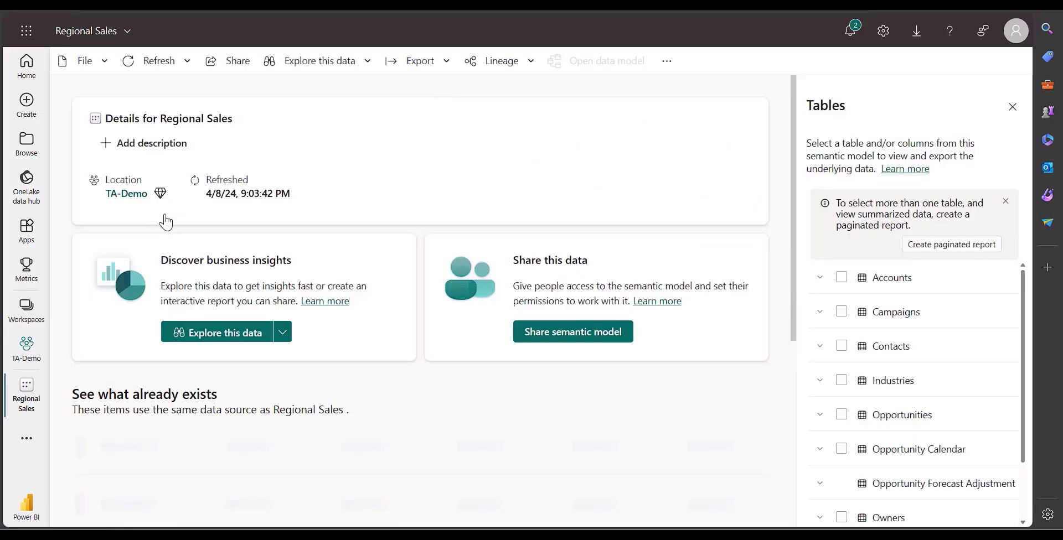
click(367, 61)
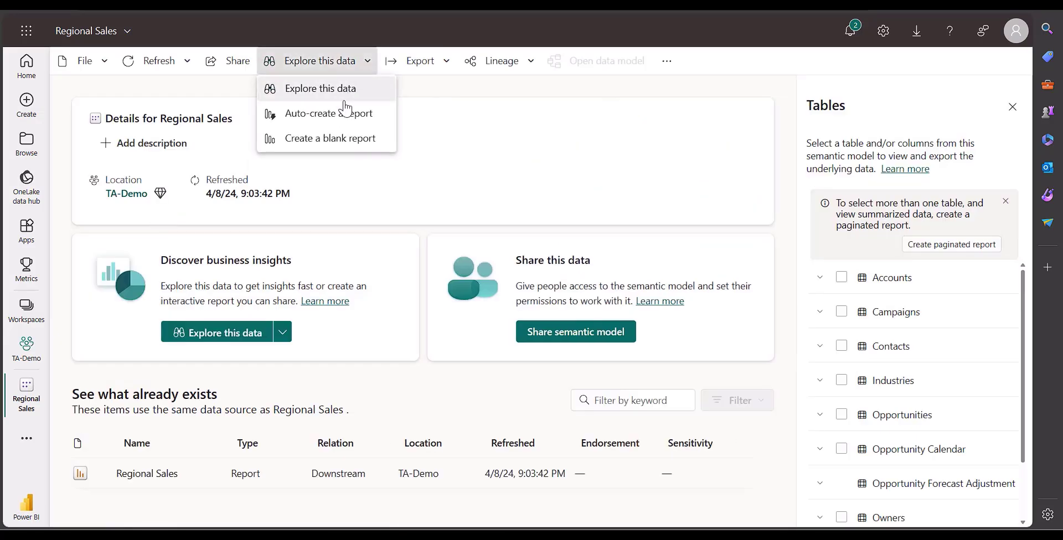
click(338, 146)
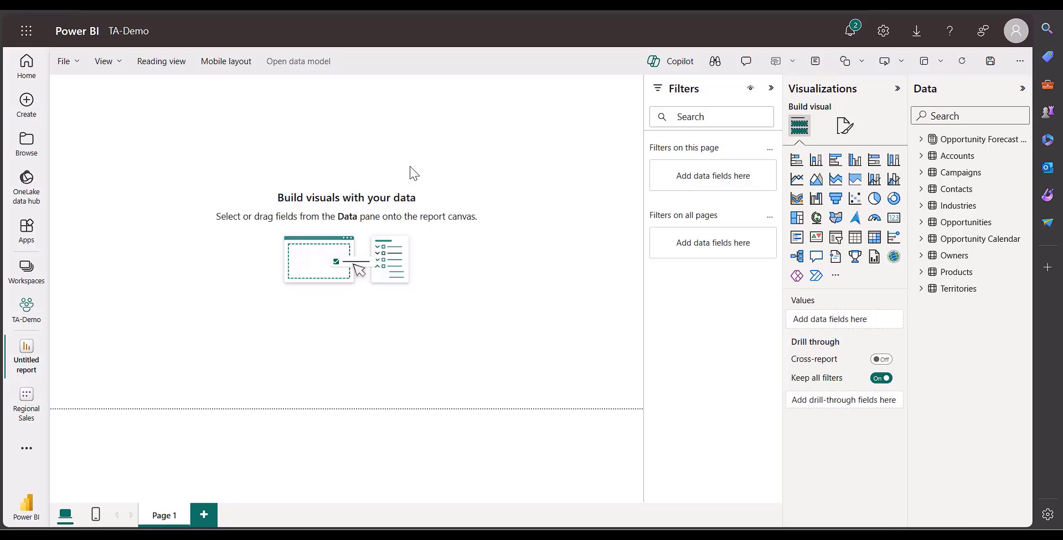
Step: Have Copilot suggest content for the blank report and collapse the Sales Performance Analysis topic in the outline
click(668, 61)
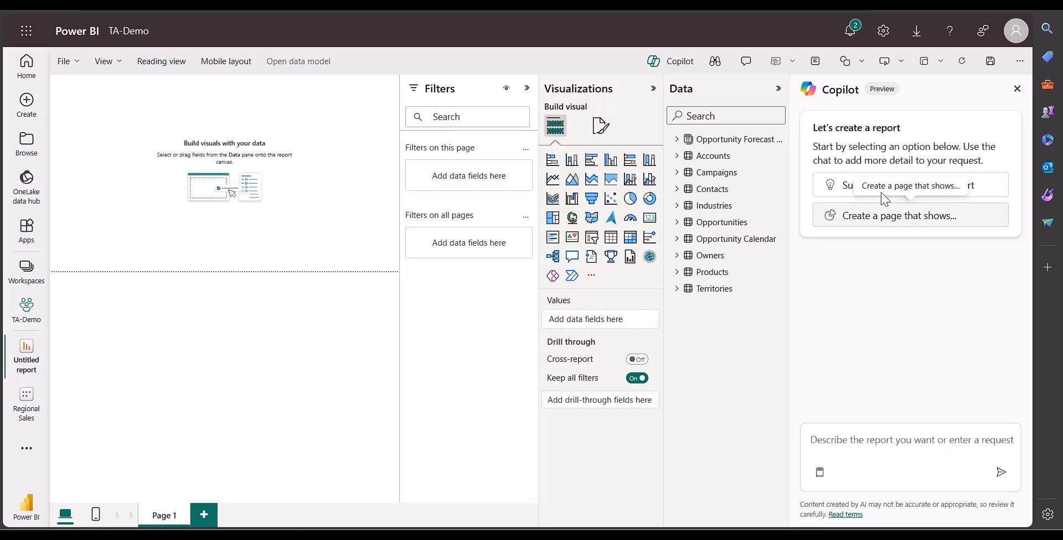
click(952, 194)
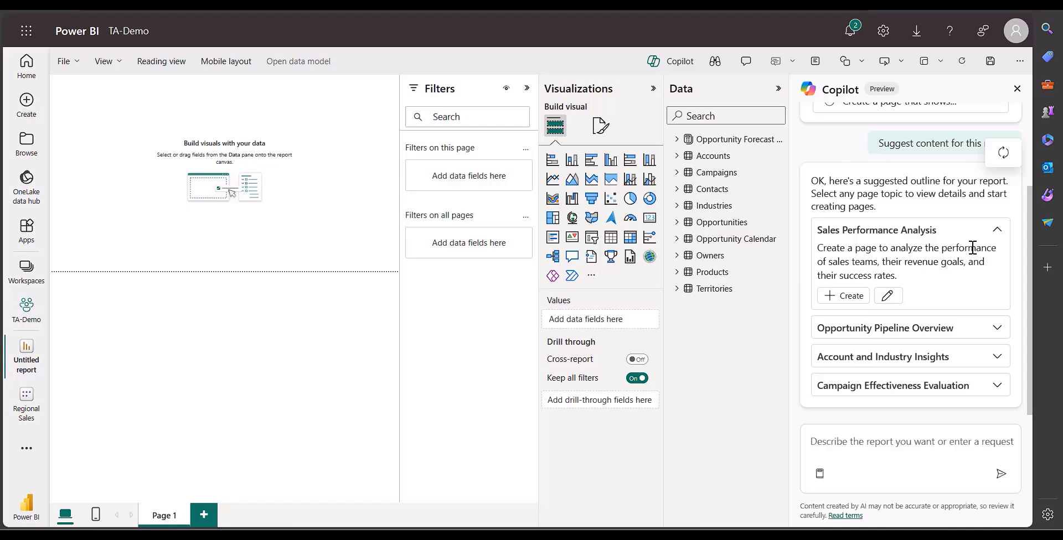
click(997, 230)
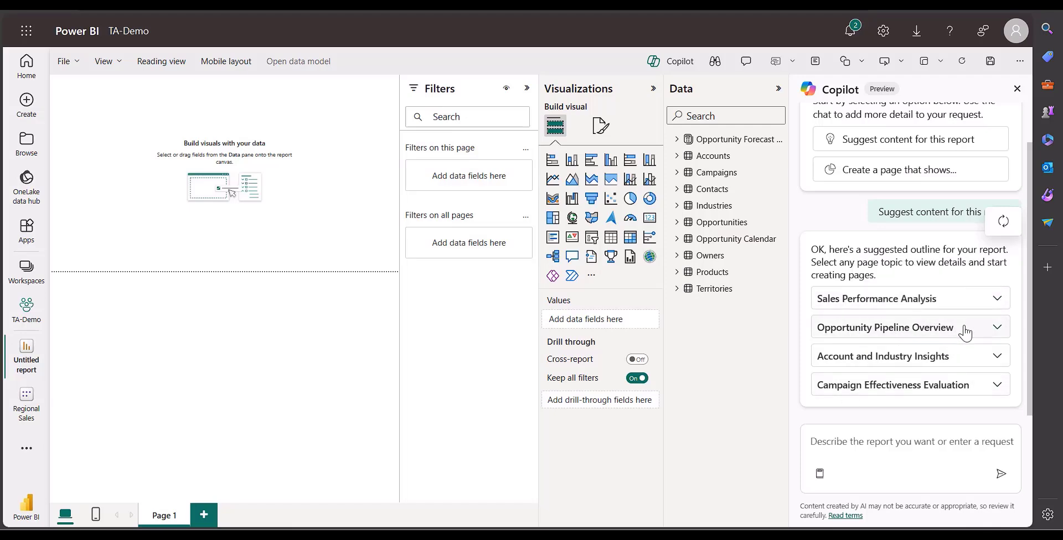
Step: Create the suggested Sales Performance Analysis page and collapse the Filters pane to enlarge the canvas
click(990, 302)
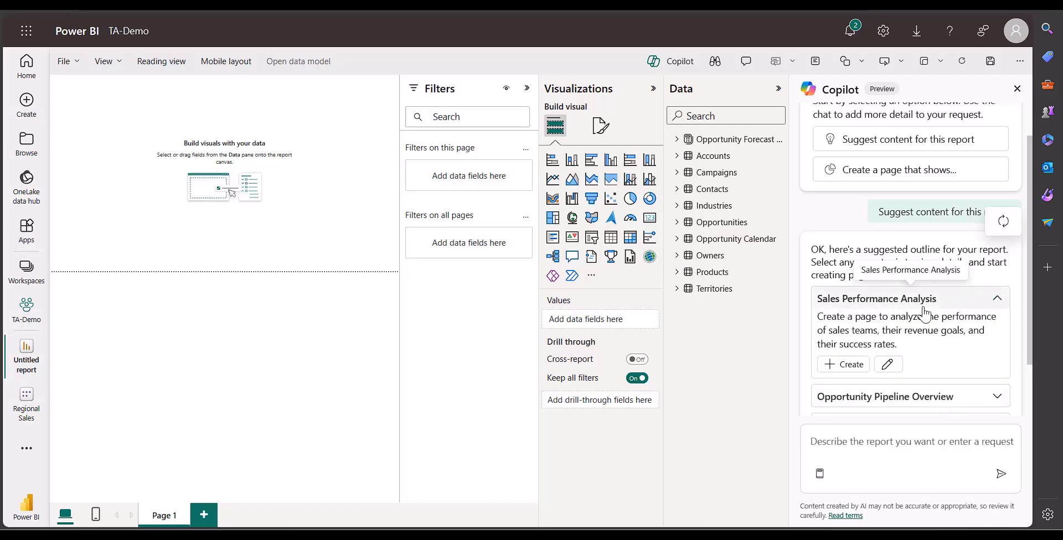
scroll(924, 312, down, 2)
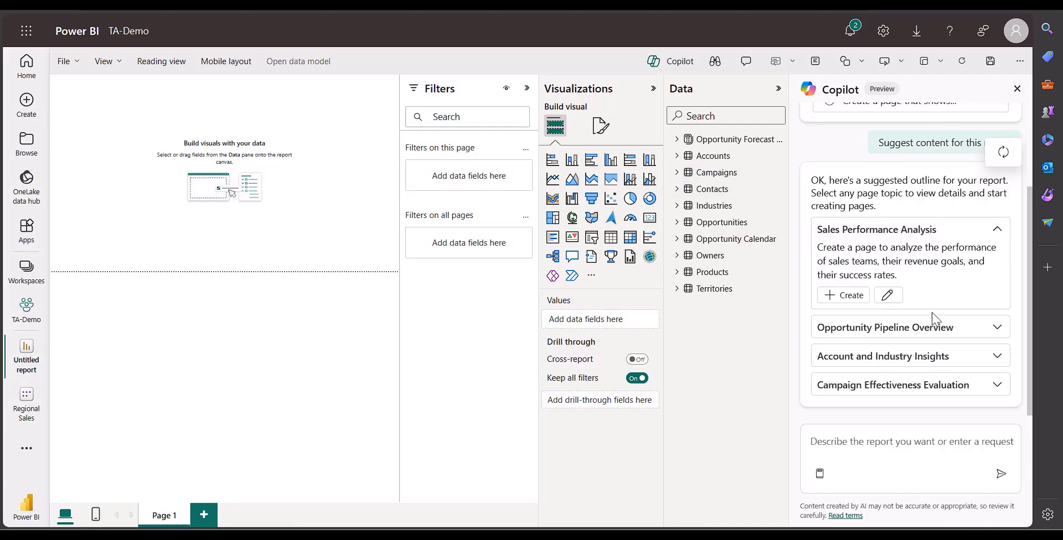
click(841, 295)
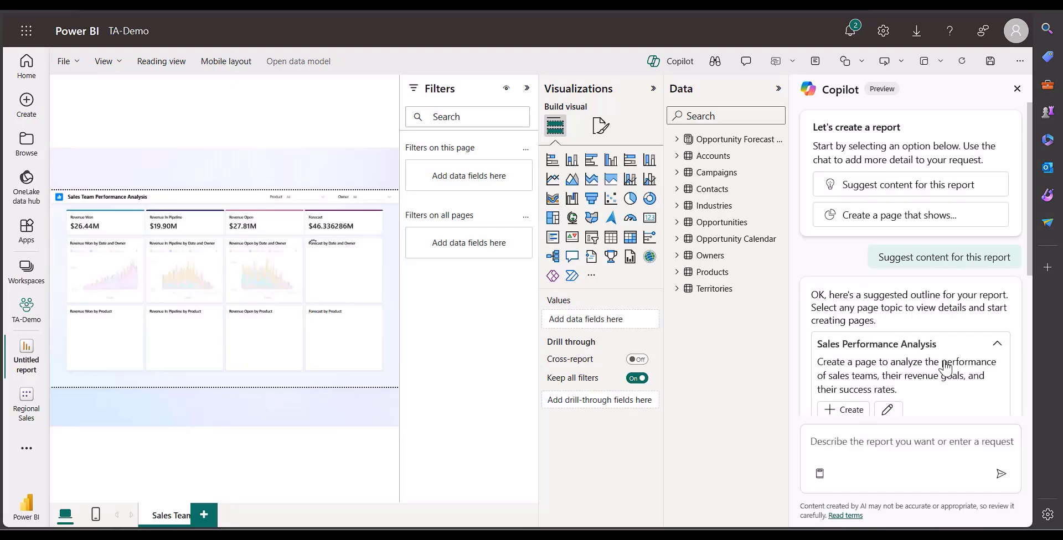
click(527, 90)
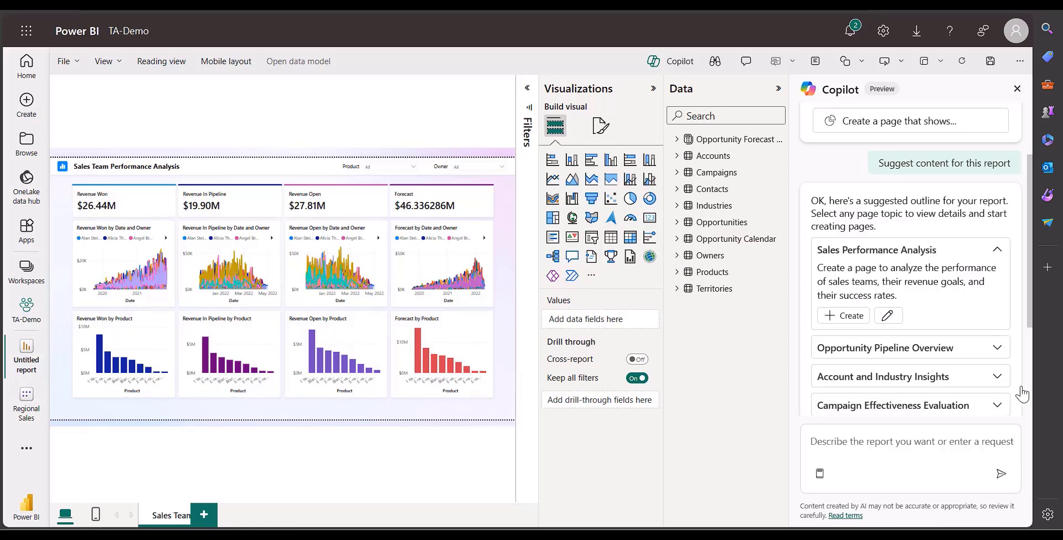
Step: Expand the Opportunity Pipeline Overview topic in Copilot's outline and review its description
scroll(911, 385, down, 3)
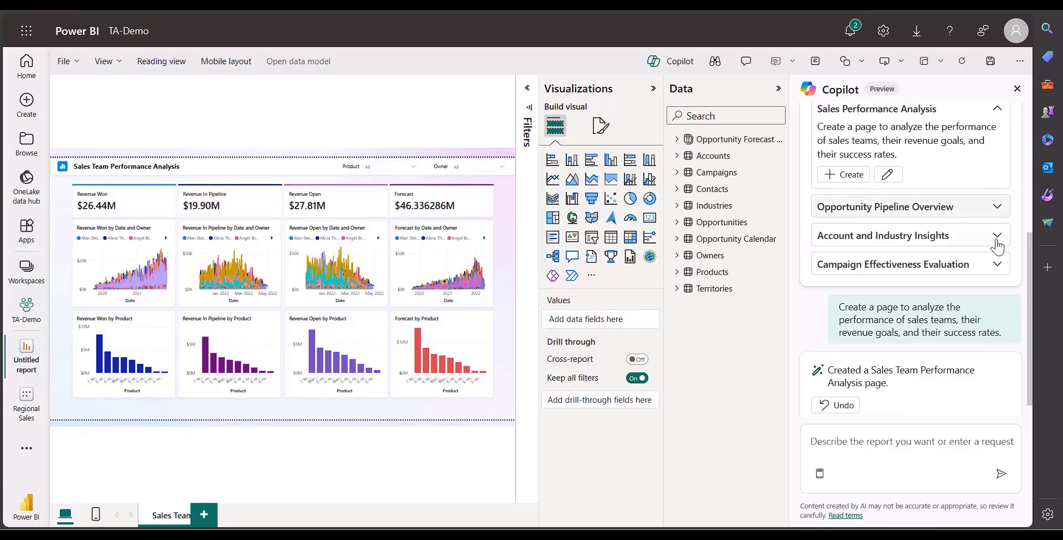
click(997, 207)
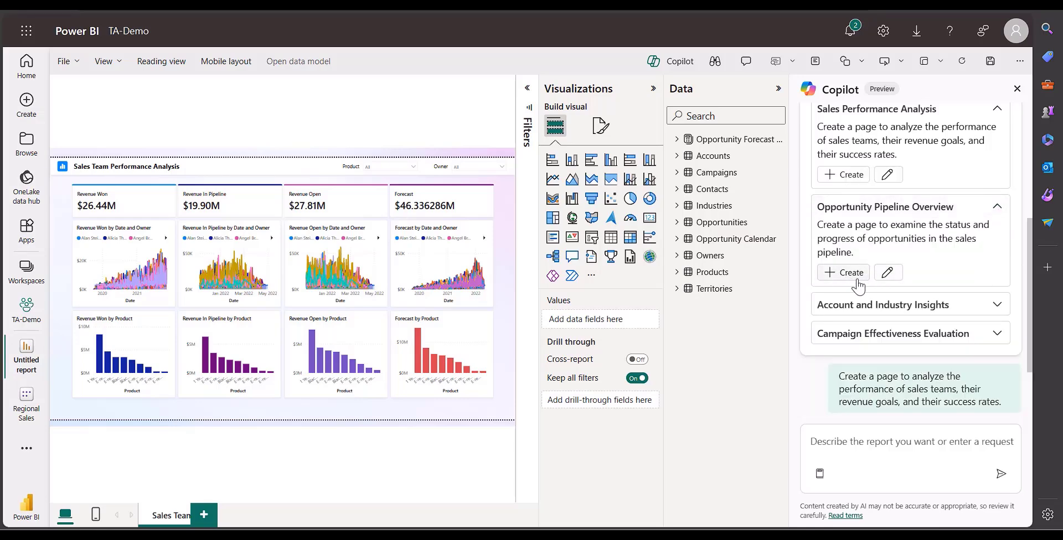
scroll(867, 310, down, 2)
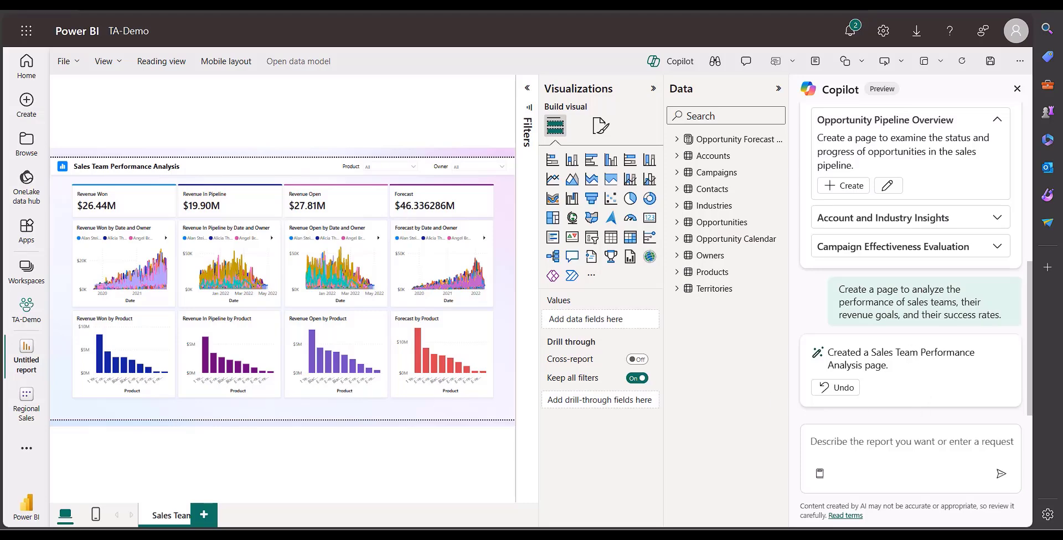
Step: Have Copilot create a KPI page with an account name slicer, total revenue won, total qualified pipeline, territory-wise forecast% and revenue won by product category
click(831, 446)
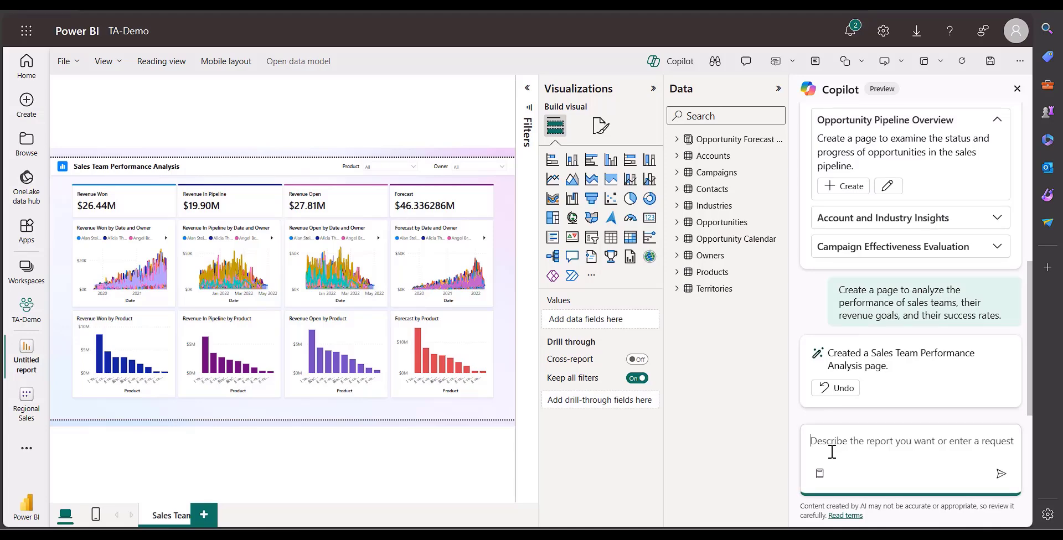
text(Create a page that shows below KPIs with account name as a slicer Show total revenue won Show total qualified pipeline Territory wise forecast% Revenue won by Product category)
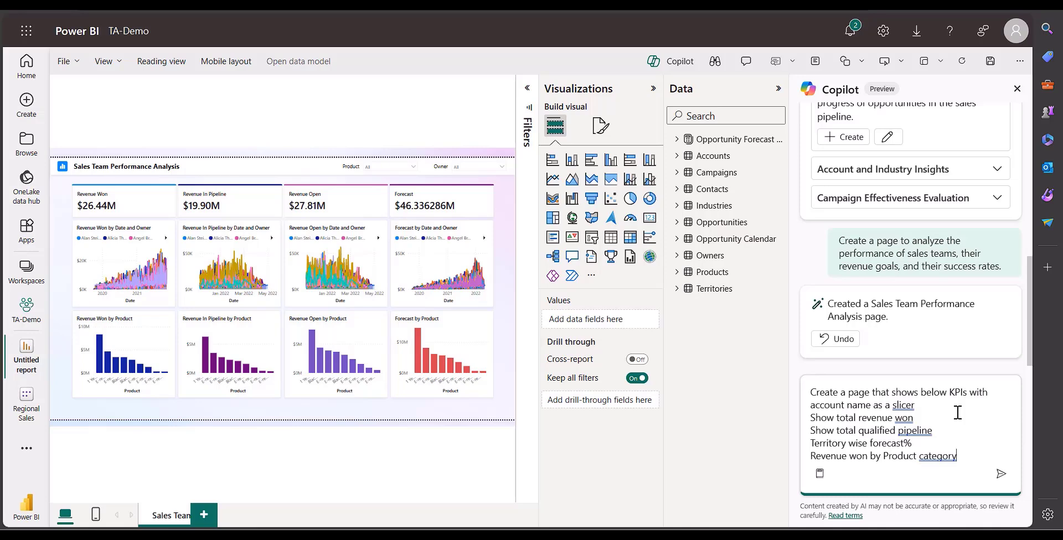
click(1001, 475)
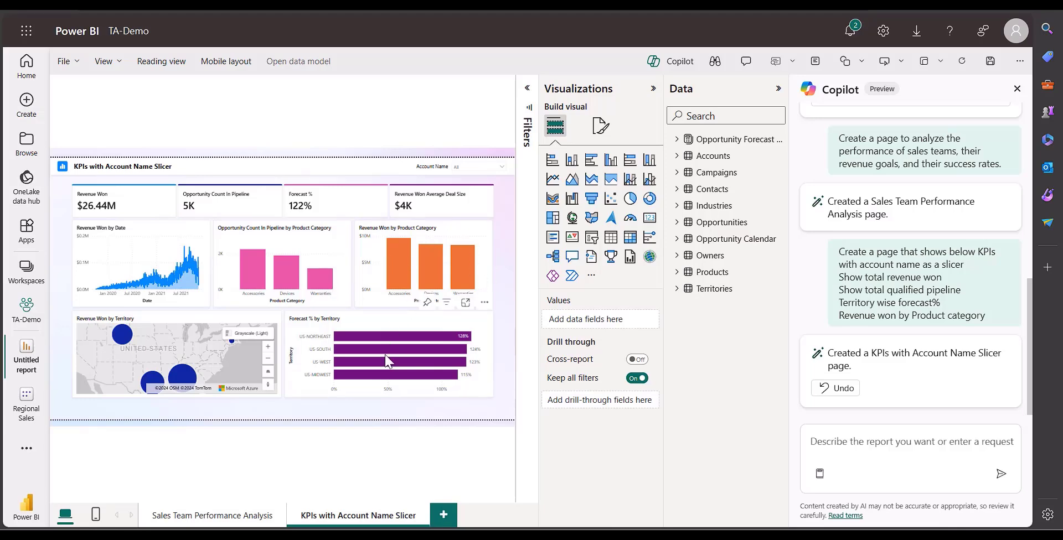
mouse_move(144, 244)
drag(986, 317, 835, 285)
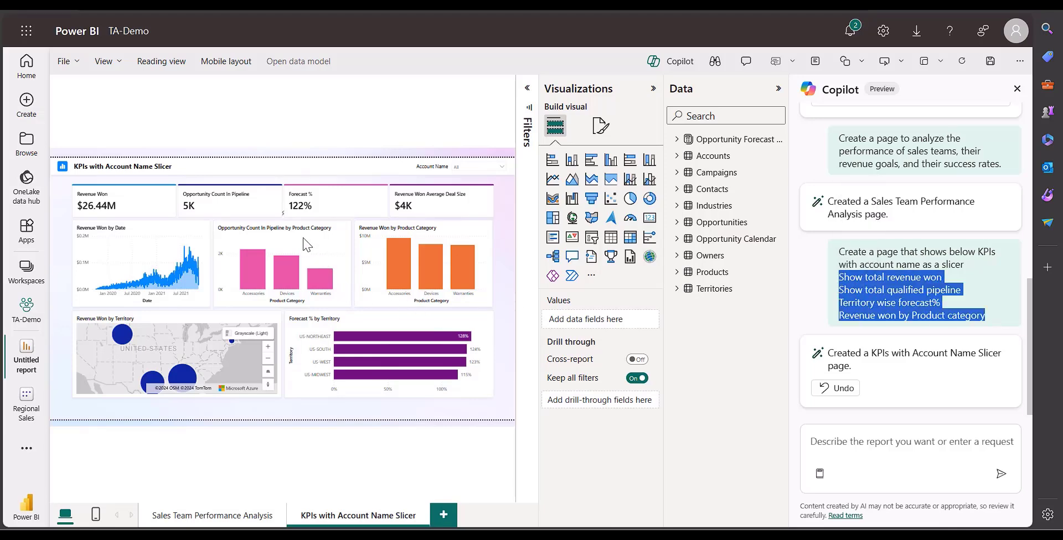
Step: Open the save dialog for the untitled report and cancel it
click(989, 63)
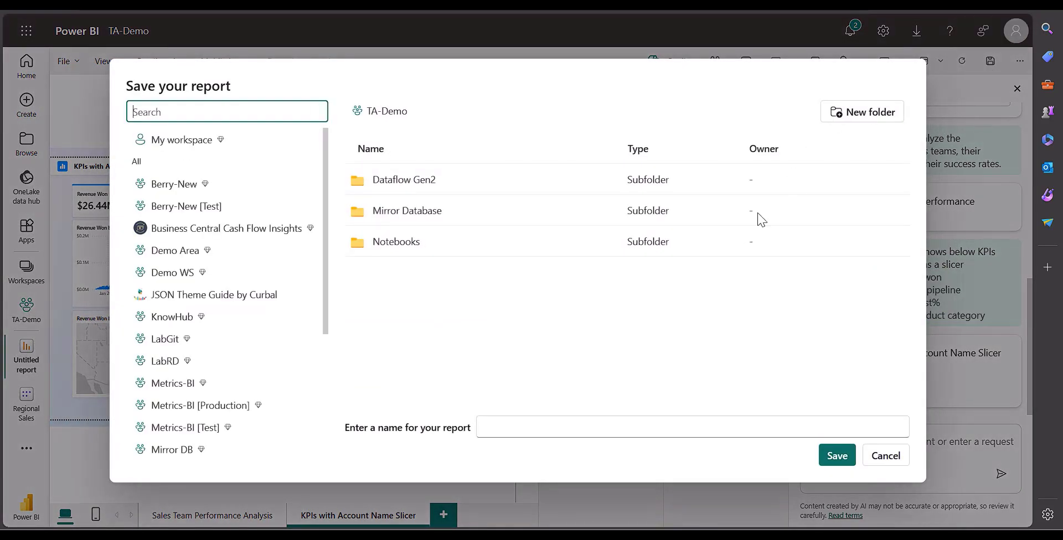
click(886, 456)
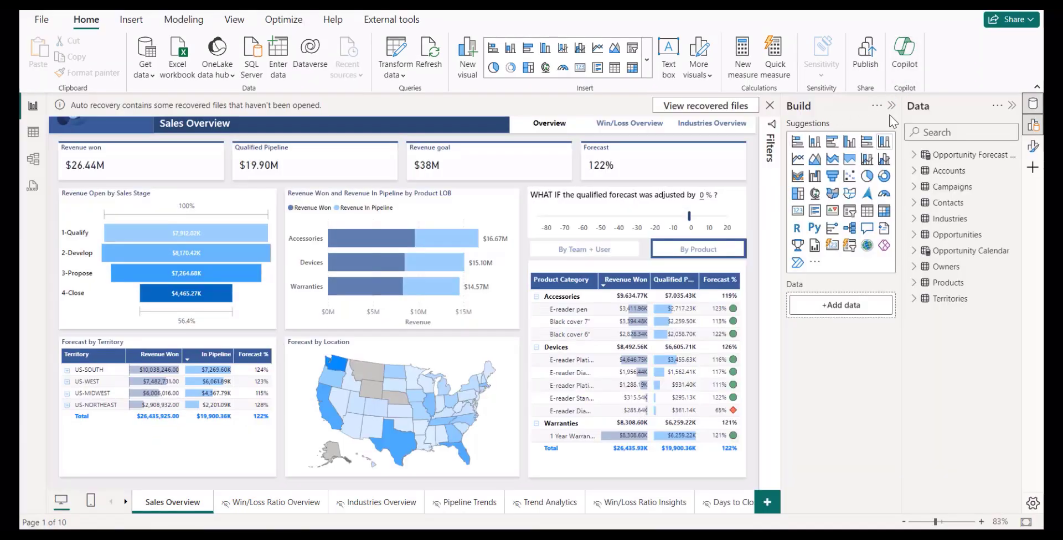
Step: Switch to Power BI Desktop, have Copilot suggest content for the report, and expand the Campaign Effectiveness Evaluation topic
click(908, 56)
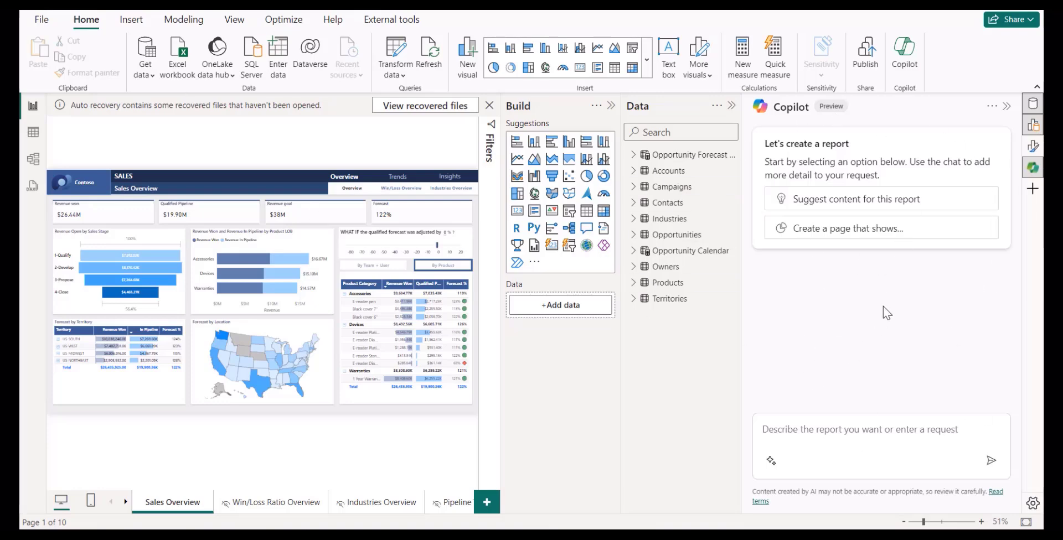
click(848, 199)
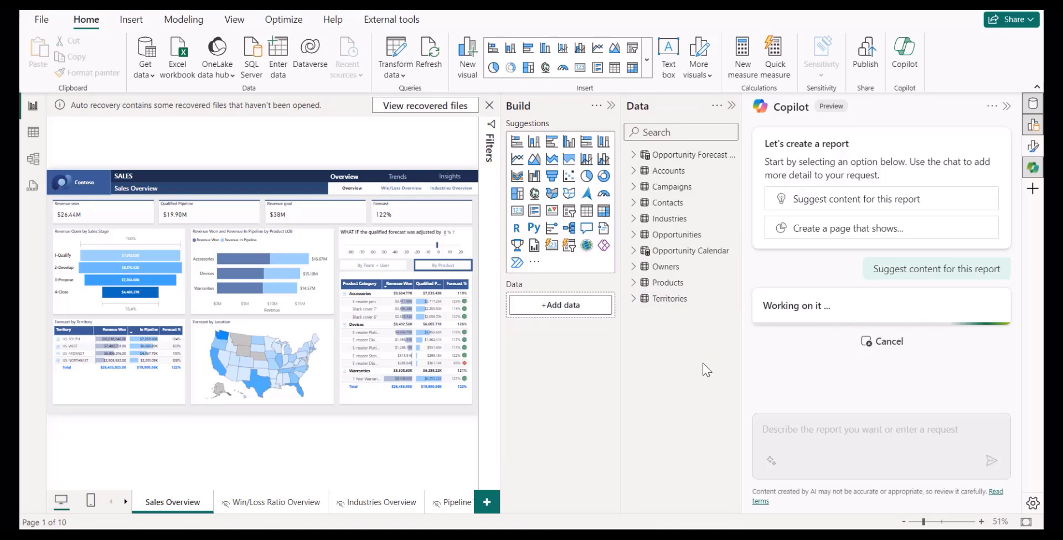
click(848, 374)
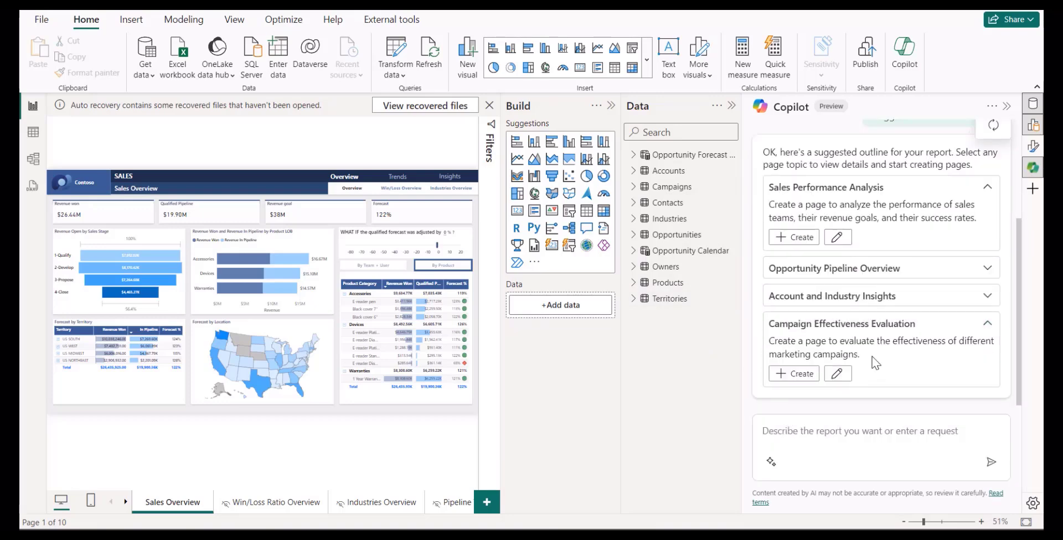
Step: Create the suggested Campaign Effectiveness Evaluation page and collapse the Build pane to enlarge the canvas
click(790, 375)
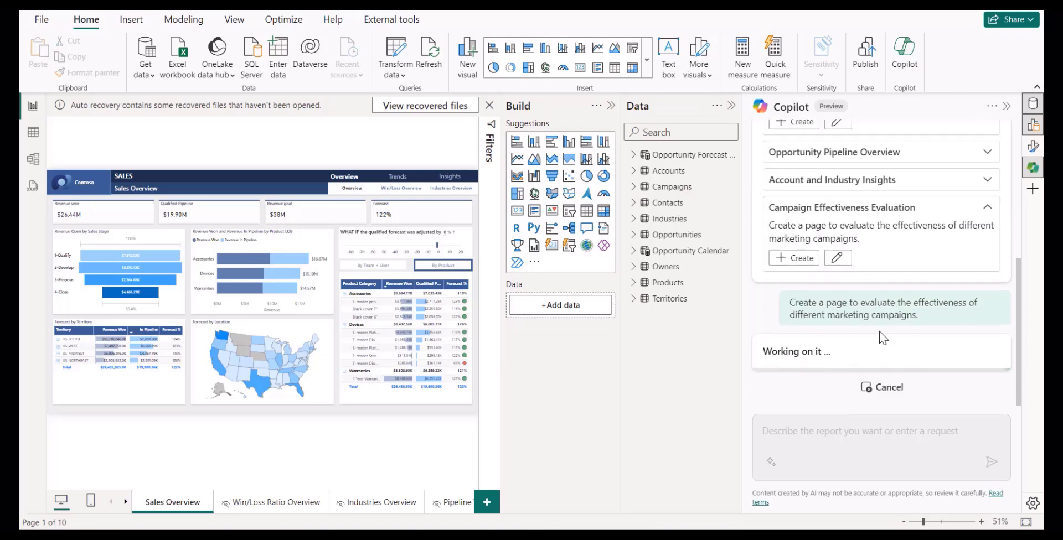
click(611, 106)
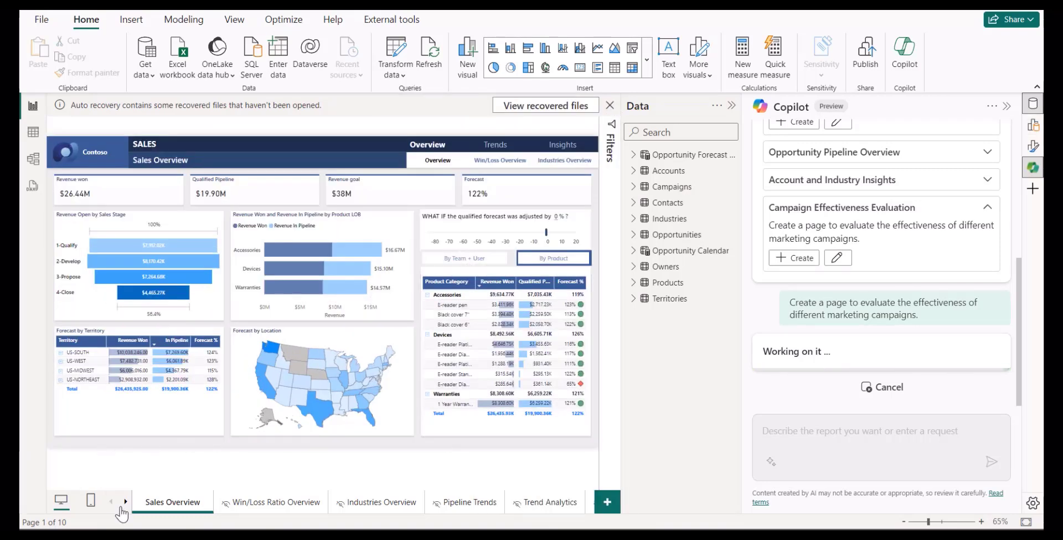
click(125, 502)
click(126, 501)
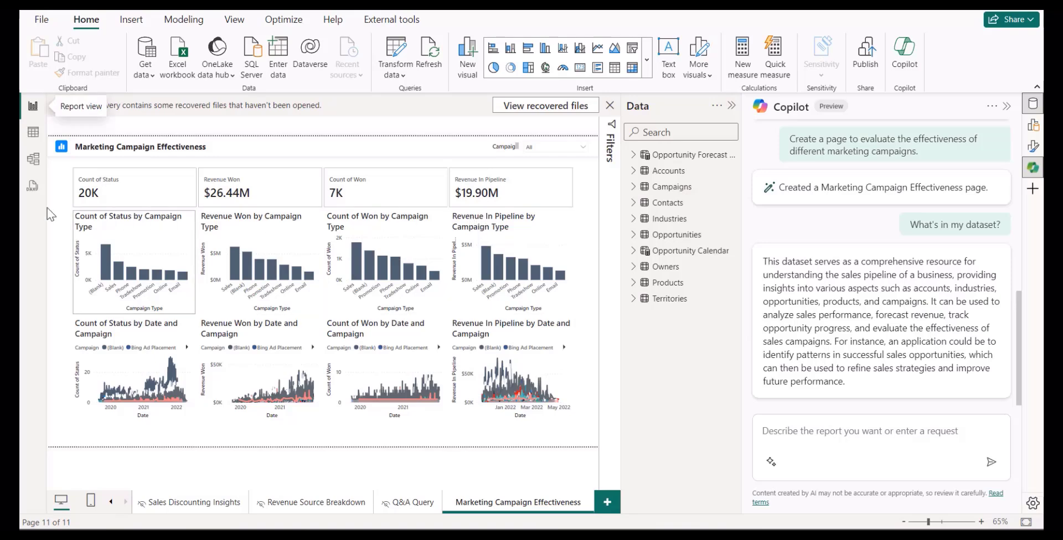
Step: Open the DAX query view and look through the Accounts query in Query 2
click(33, 190)
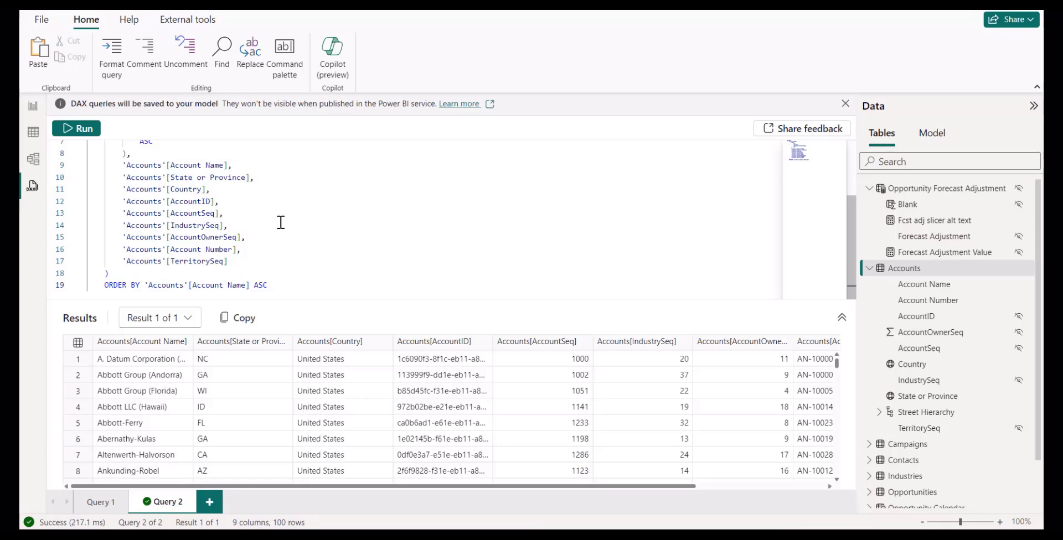
scroll(281, 222, up, 3)
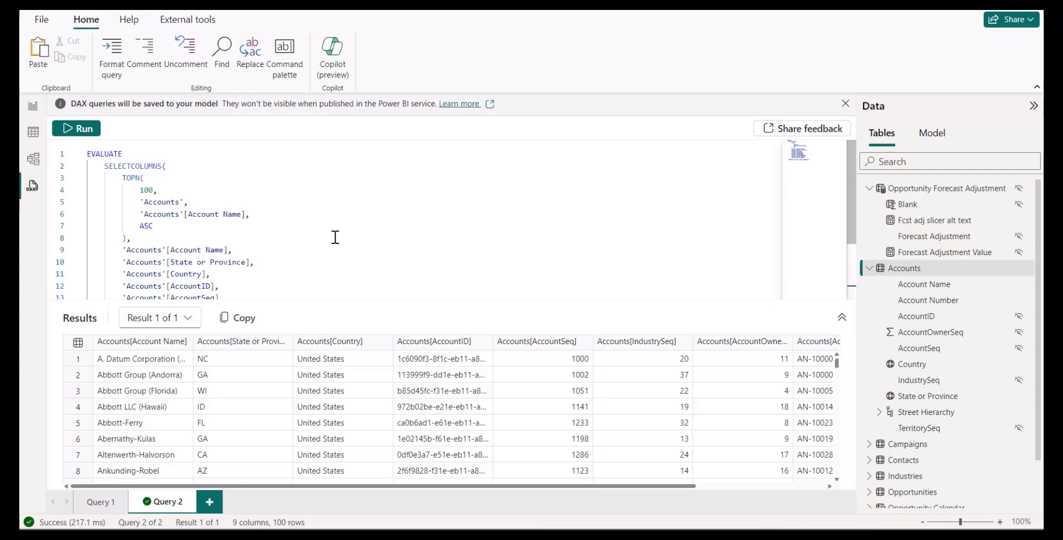
scroll(335, 237, down, 3)
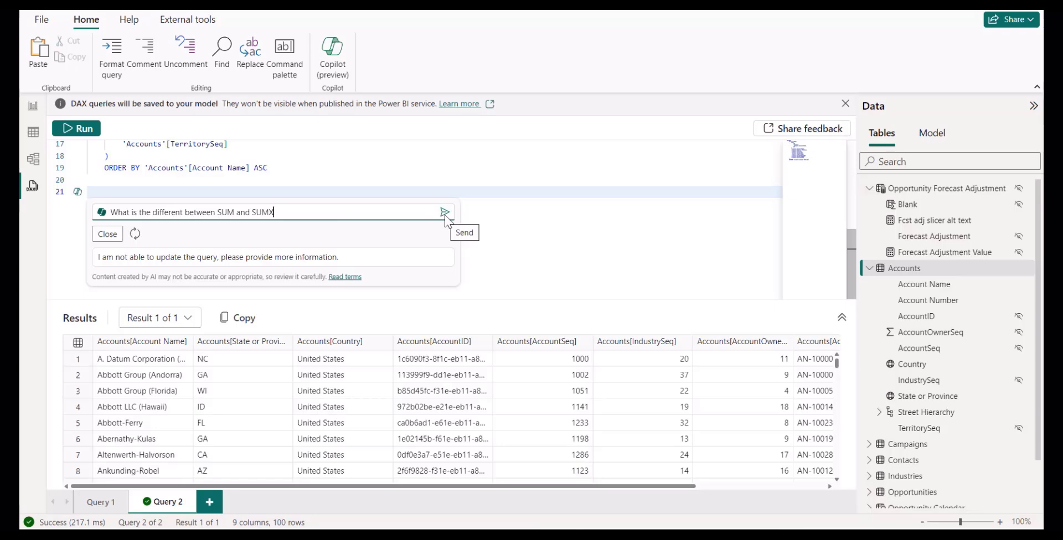
Step: Ask Copilot in Query 2 "What is the different between SUM and SUMX" and read through its explanation
click(444, 212)
scroll(281, 258, down, 5)
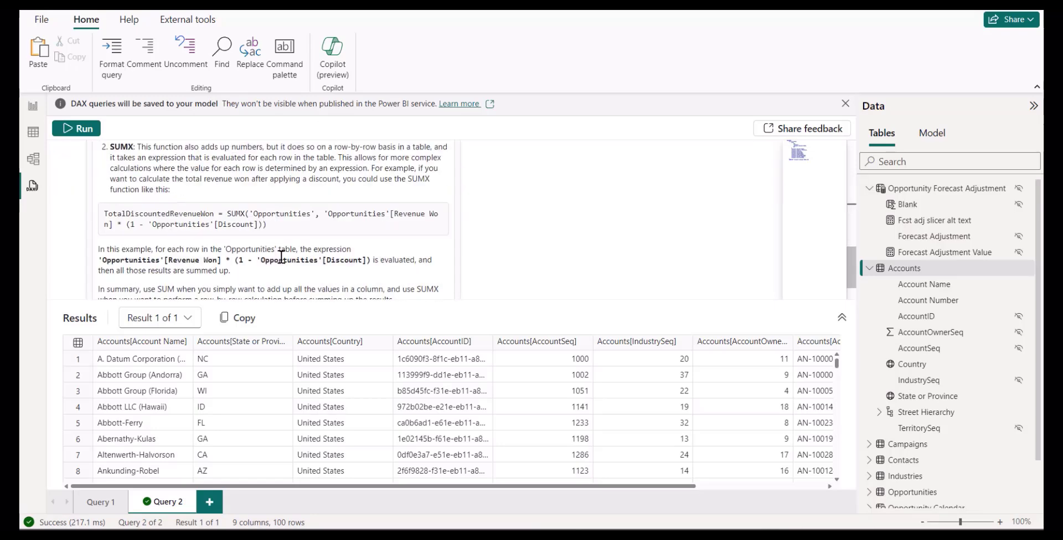
scroll(281, 257, down, 1)
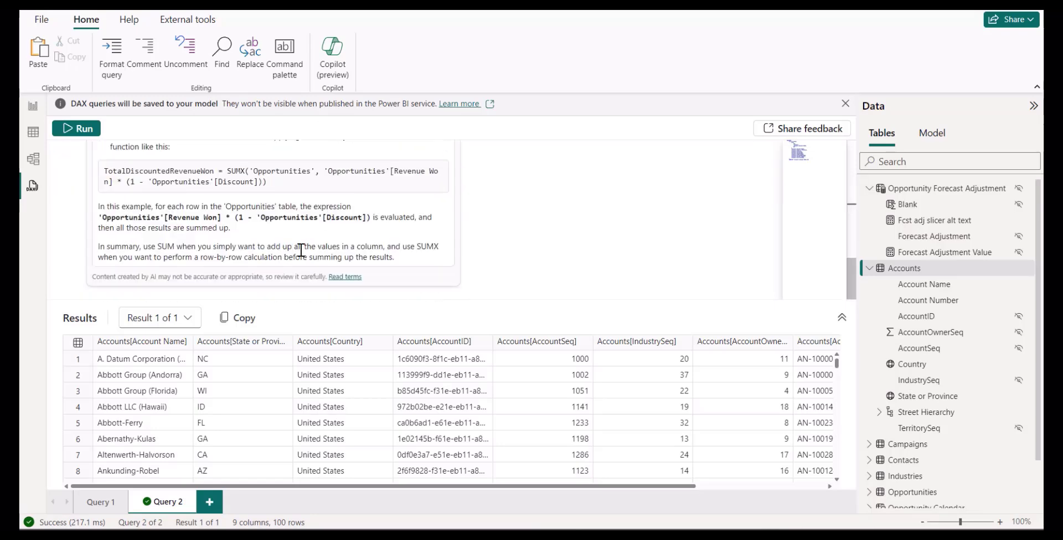
scroll(300, 250, up, 5)
scroll(301, 251, down, 3)
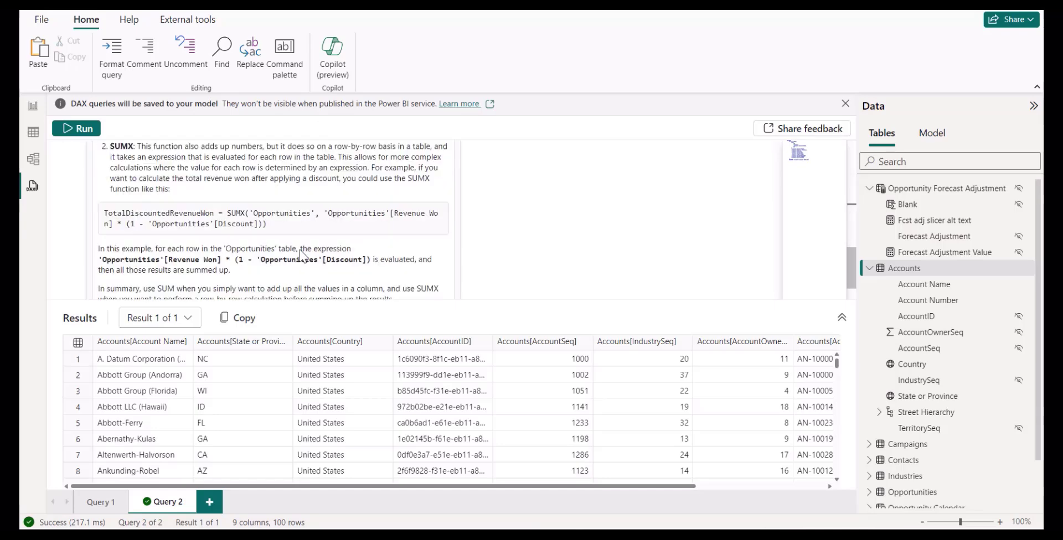
scroll(301, 254, up, 3)
scroll(301, 250, down, 4)
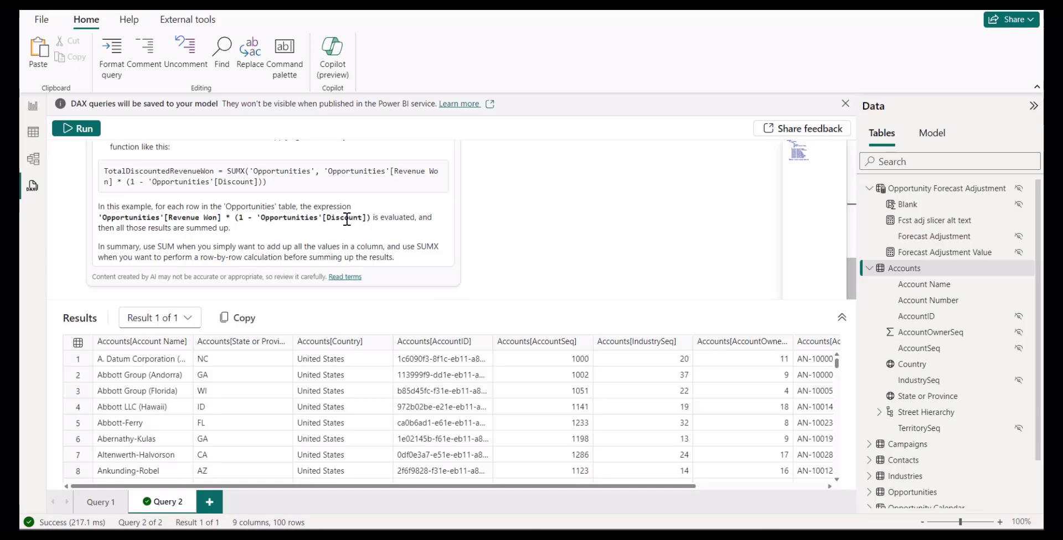
scroll(347, 220, up, 8)
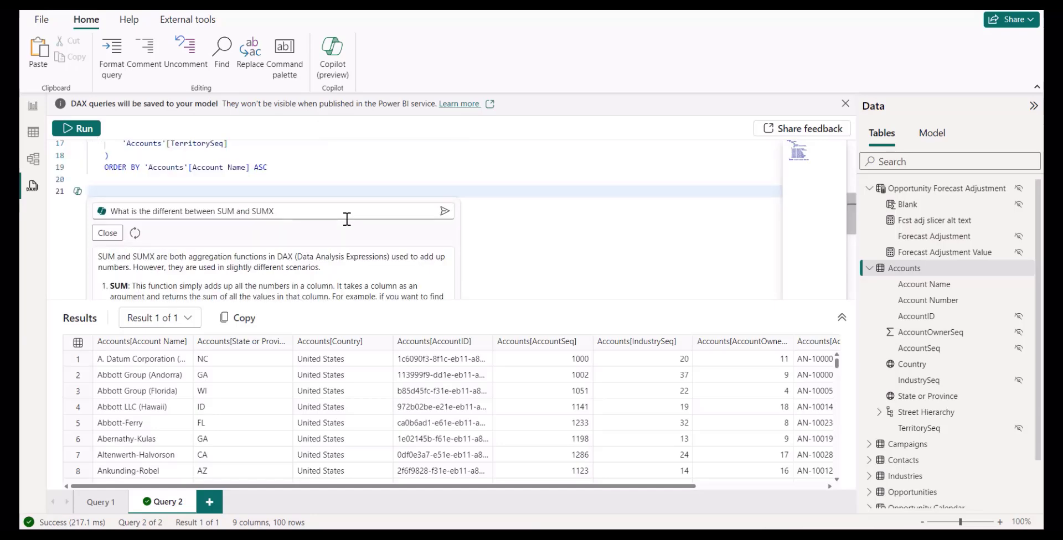
click(143, 210)
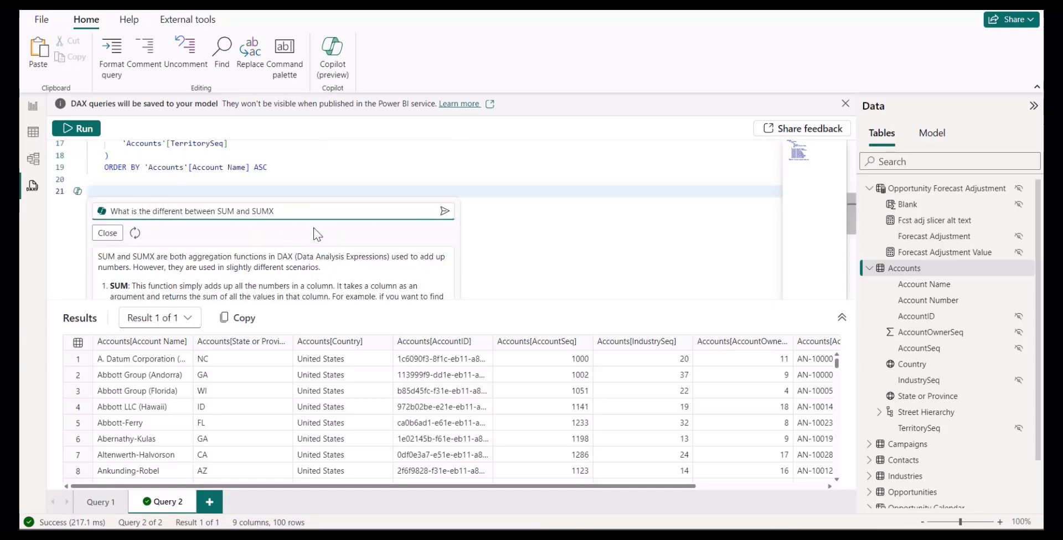
drag(274, 212, 109, 212)
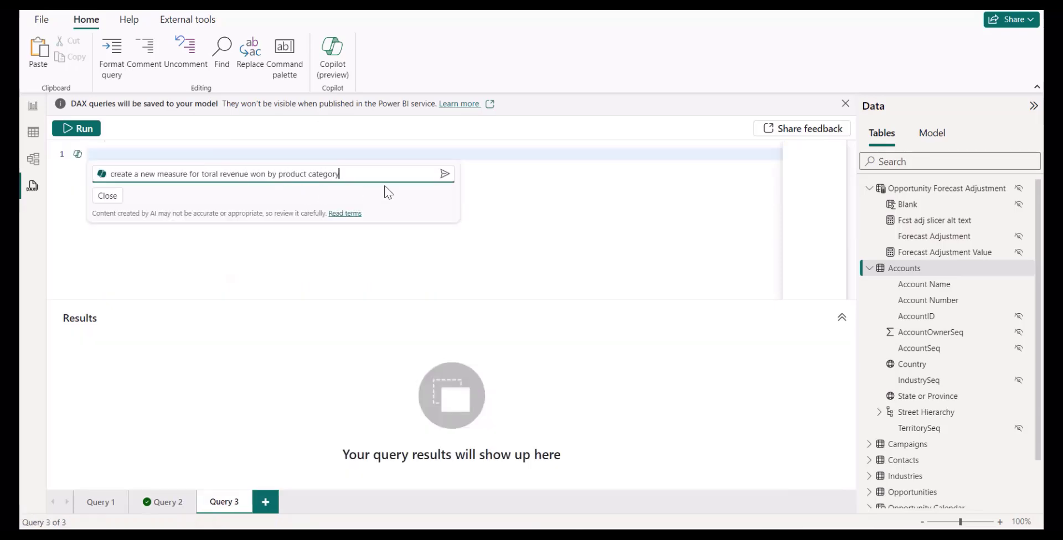
Step: Have Copilot generate a measure for total revenue won by product category in Query 3, keep it, and add it to the model
key(Return)
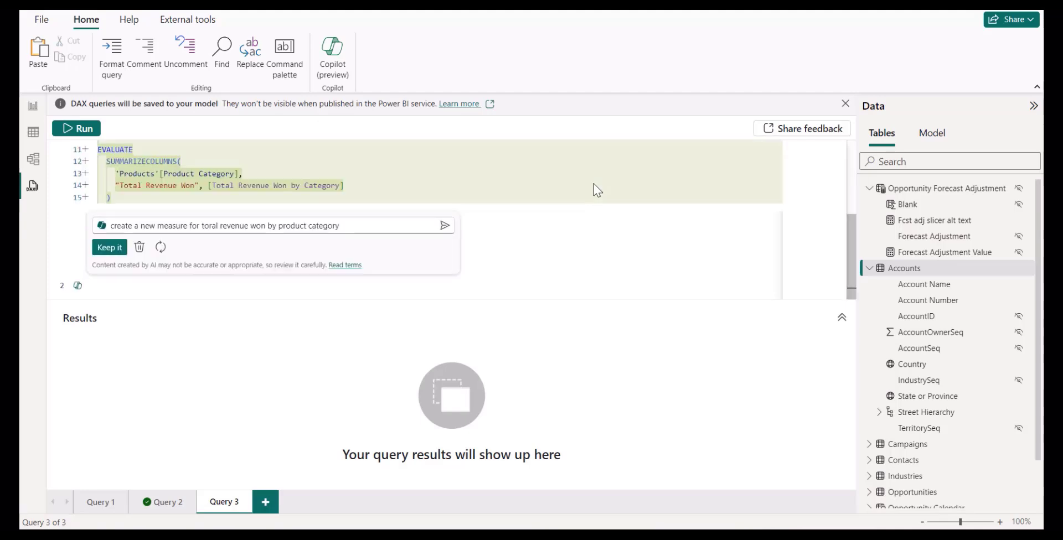
click(315, 179)
click(108, 247)
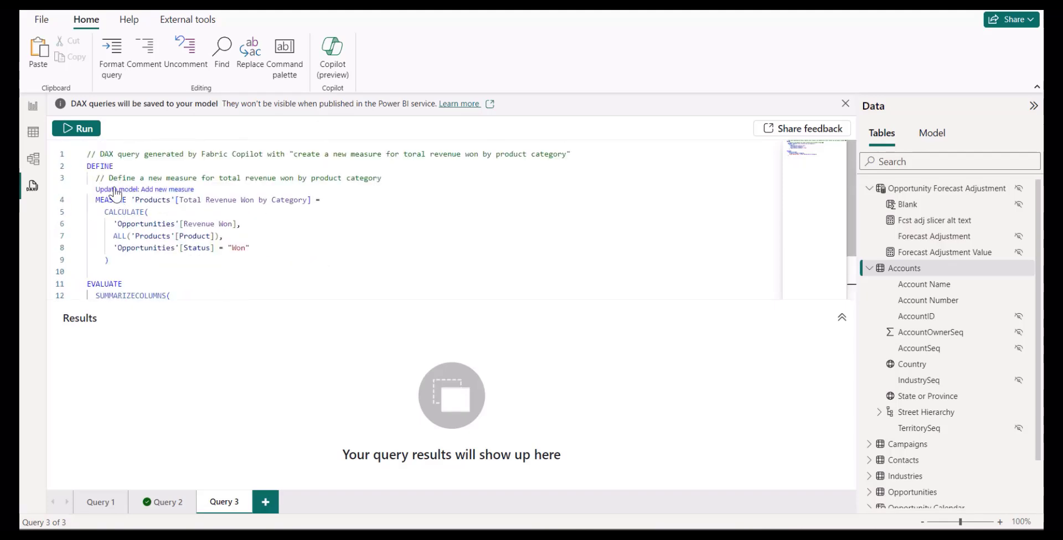
click(153, 191)
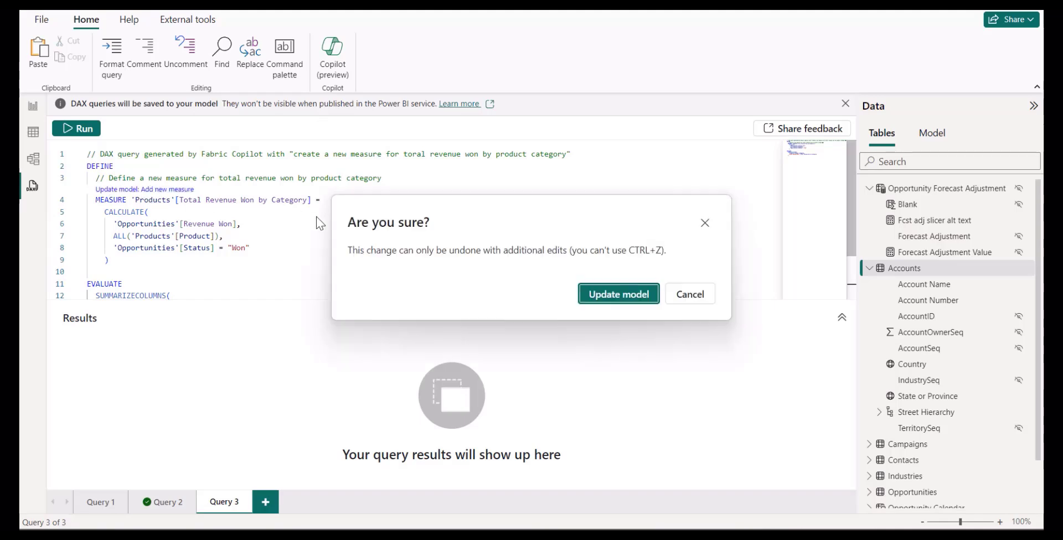
click(624, 304)
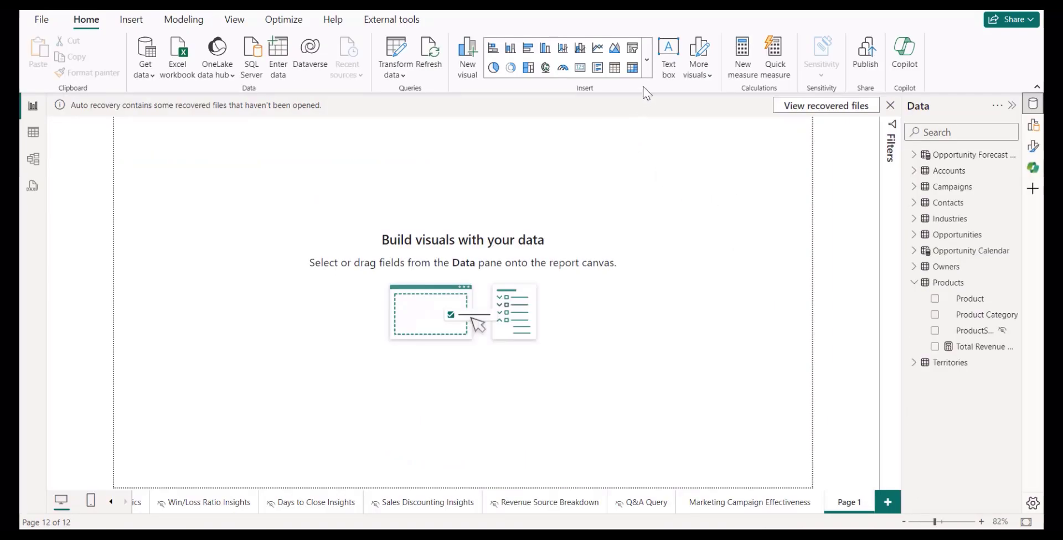
Step: Add a narrative visual to Page 1 and move it away from the page's upper-left corner
click(645, 64)
scroll(609, 333, down, 5)
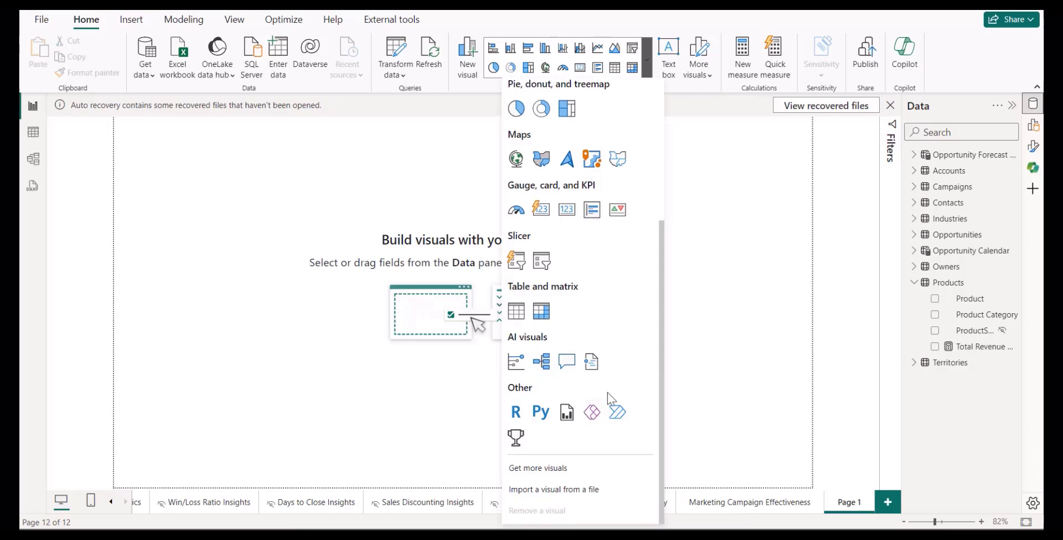
click(592, 362)
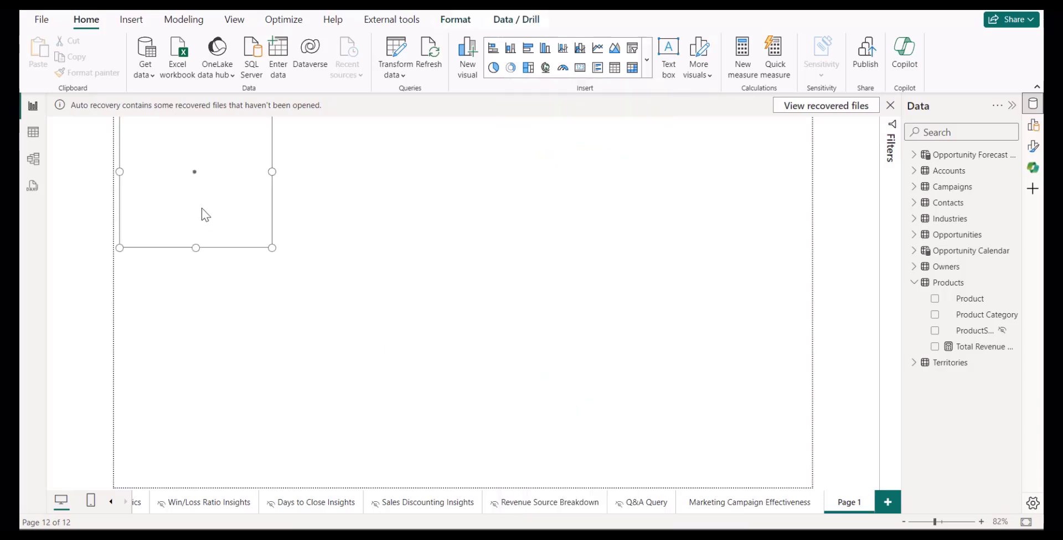
drag(235, 209, 357, 277)
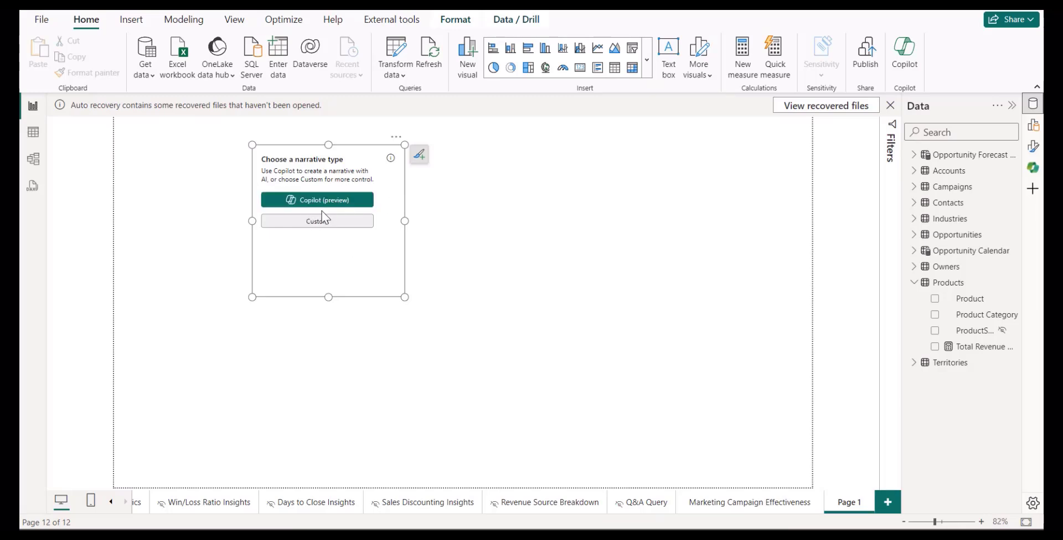
Step: Generate a Copilot narrative with the prompt "Summarize the data." referencing the Sales Overview visuals, and enlarge it on the page
click(312, 201)
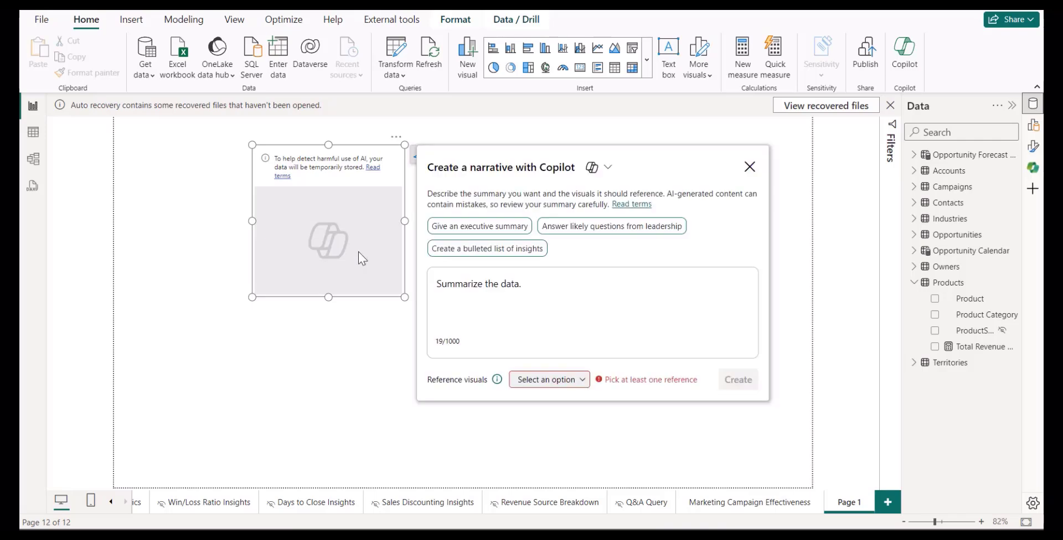
click(557, 382)
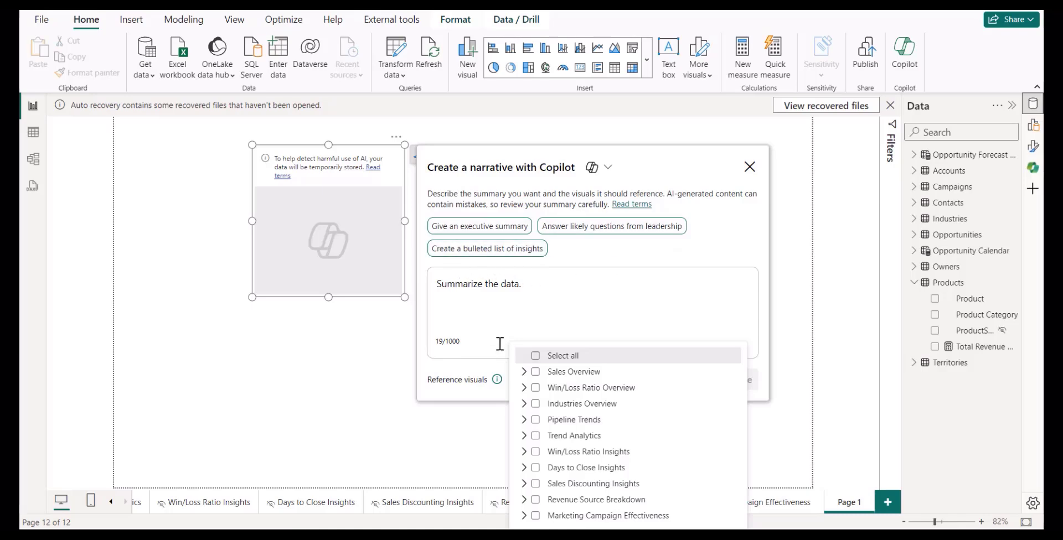
click(535, 371)
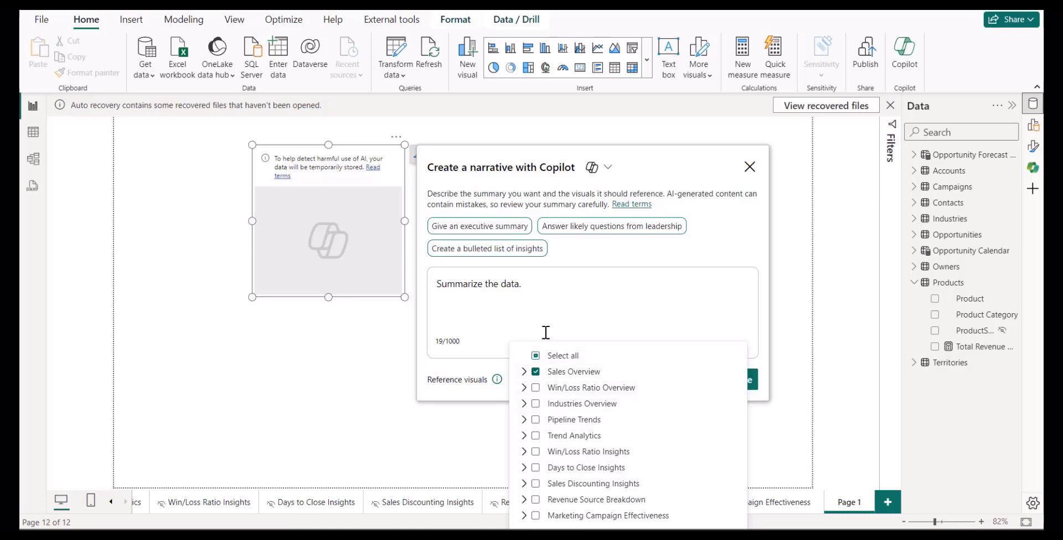
click(602, 321)
click(741, 380)
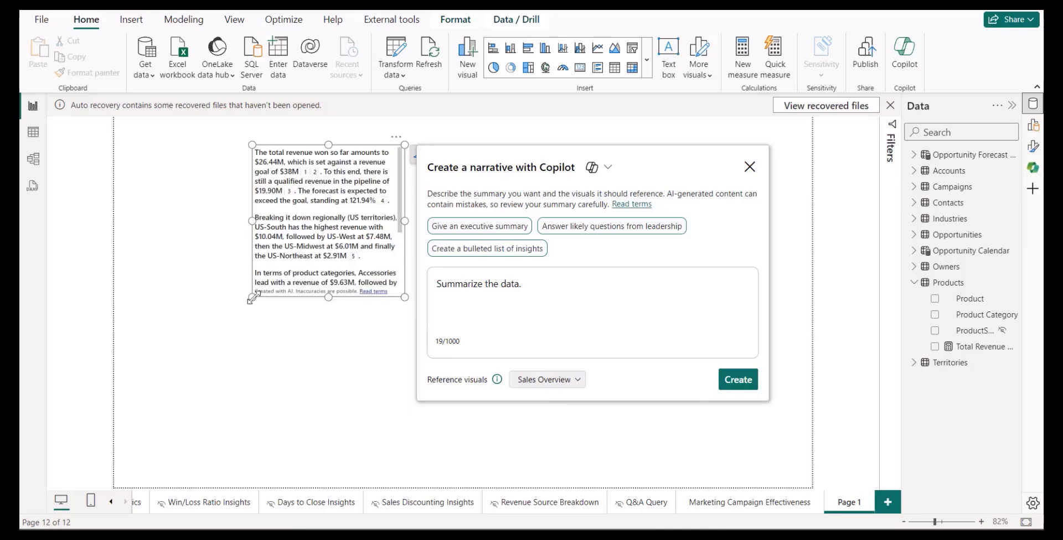
drag(252, 297, 135, 415)
Step: Check the narrative's source references, open the cited Revenue goal visual, and return to Page 1
mouse_move(333, 253)
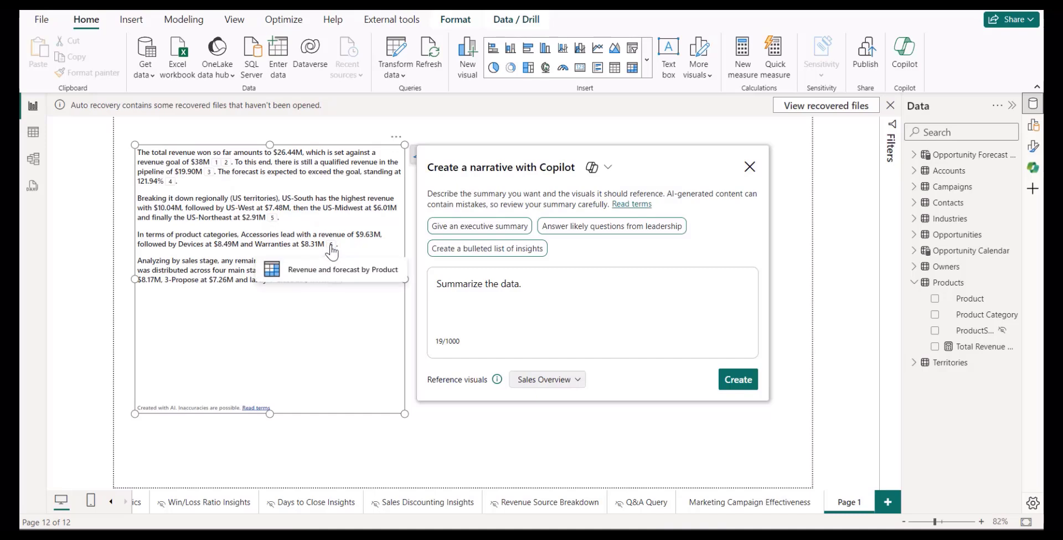
mouse_move(228, 166)
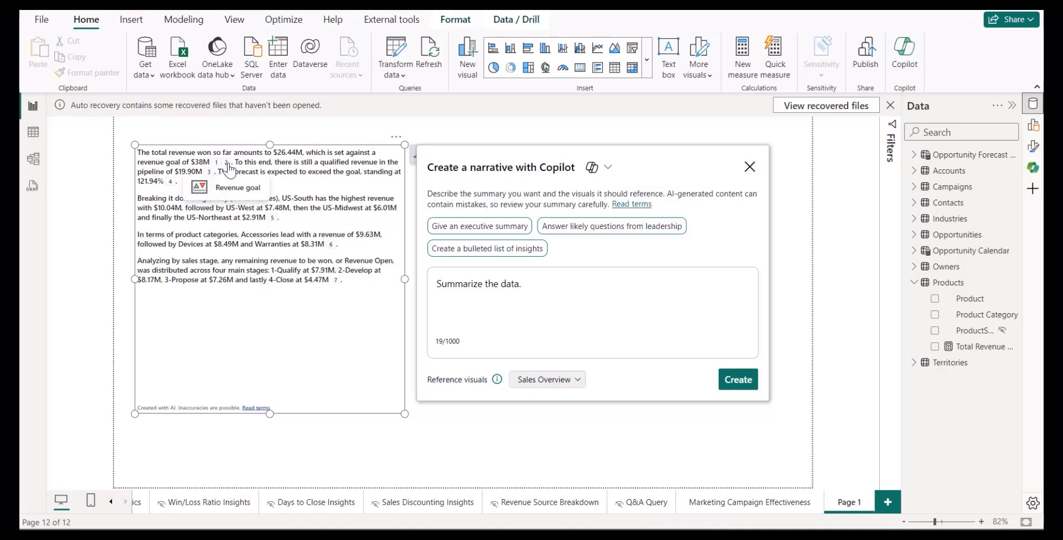
click(233, 187)
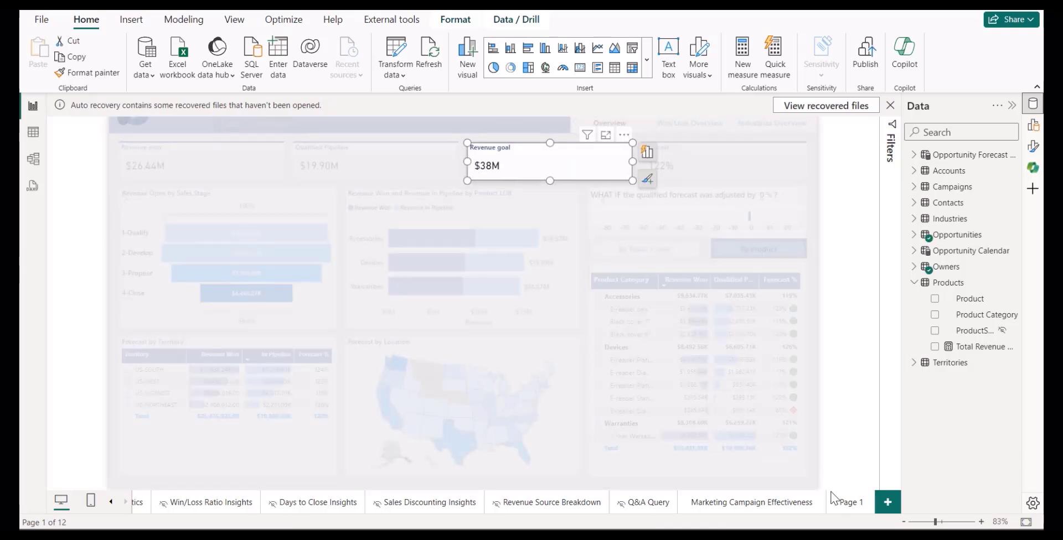
click(851, 508)
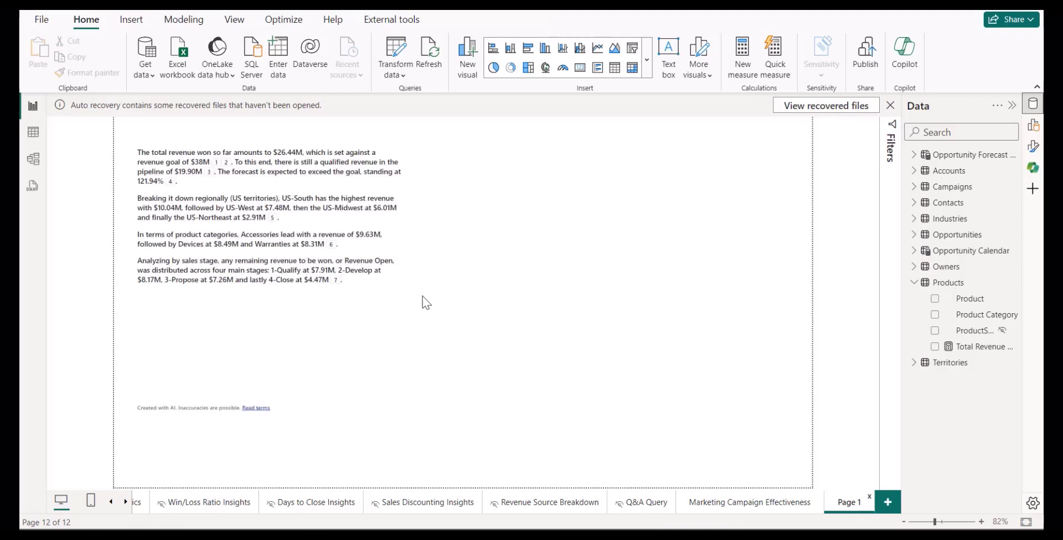
Step: Replace the narrative's Copilot prompt with the suggested "Answer likely questions from leadership" prompt
click(351, 305)
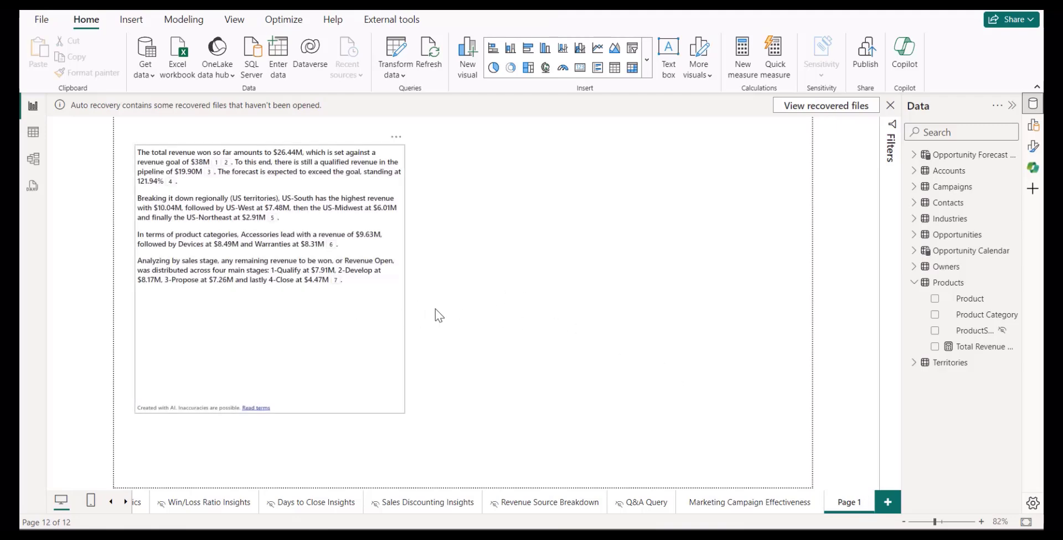
key(ctrl+a)
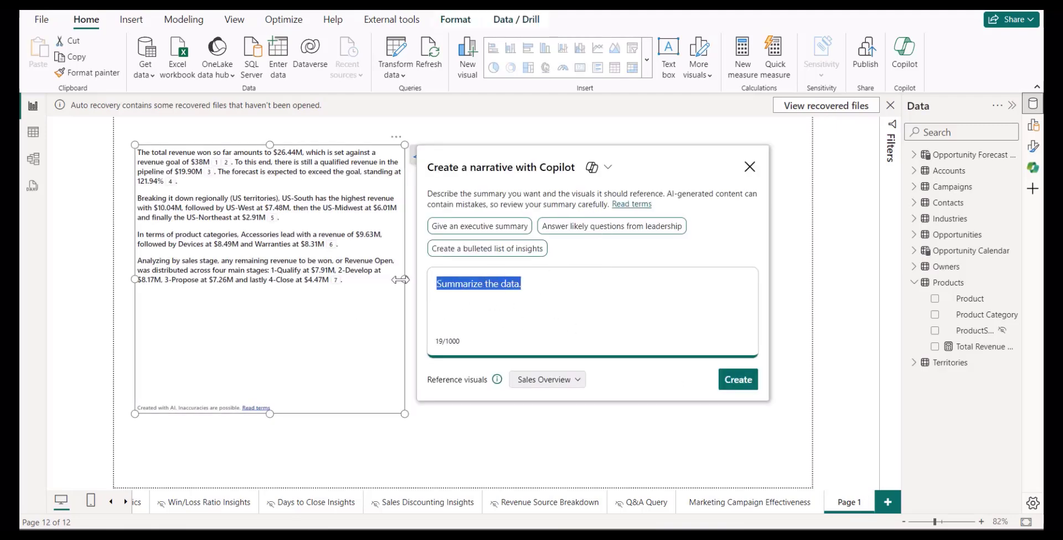
key(BackSpace)
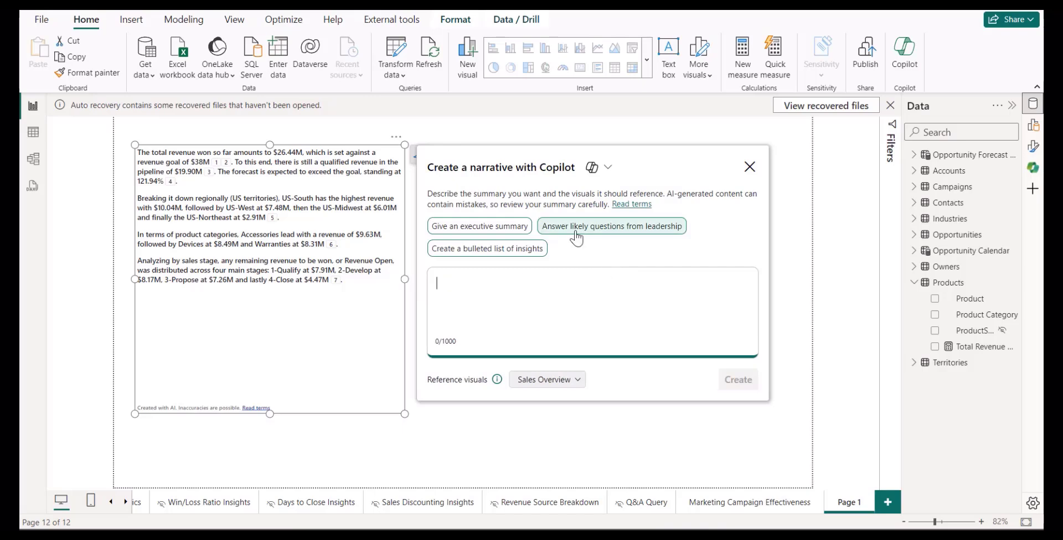
click(626, 239)
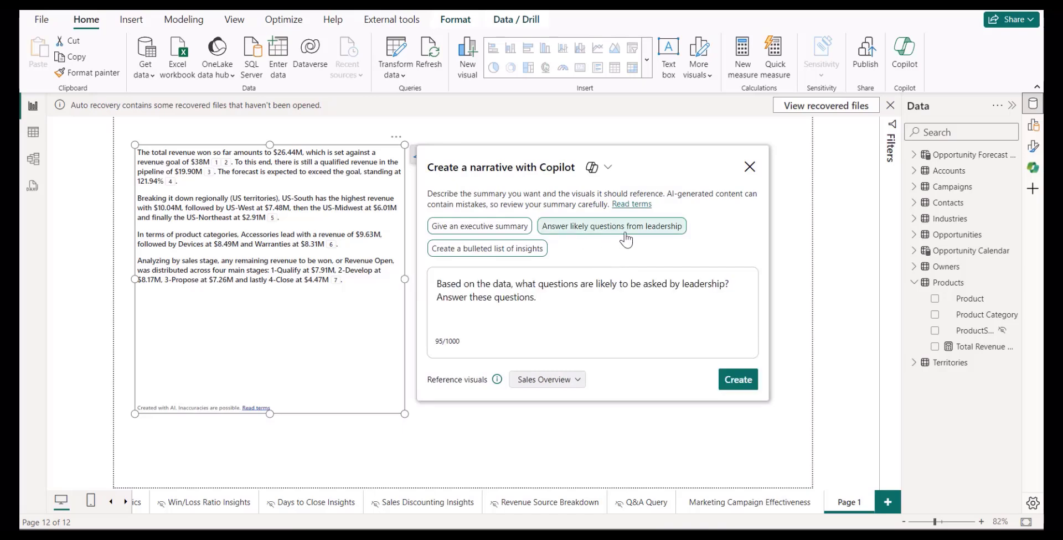
Step: Review which Sales Overview visuals and other report pages can be referenced by the narrative, keeping the selection as is
click(569, 381)
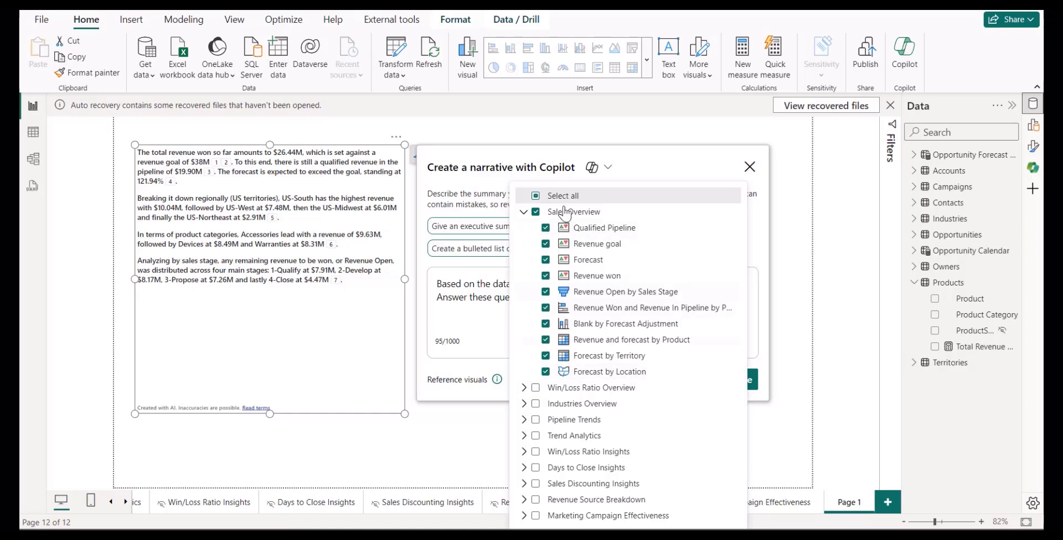
click(524, 212)
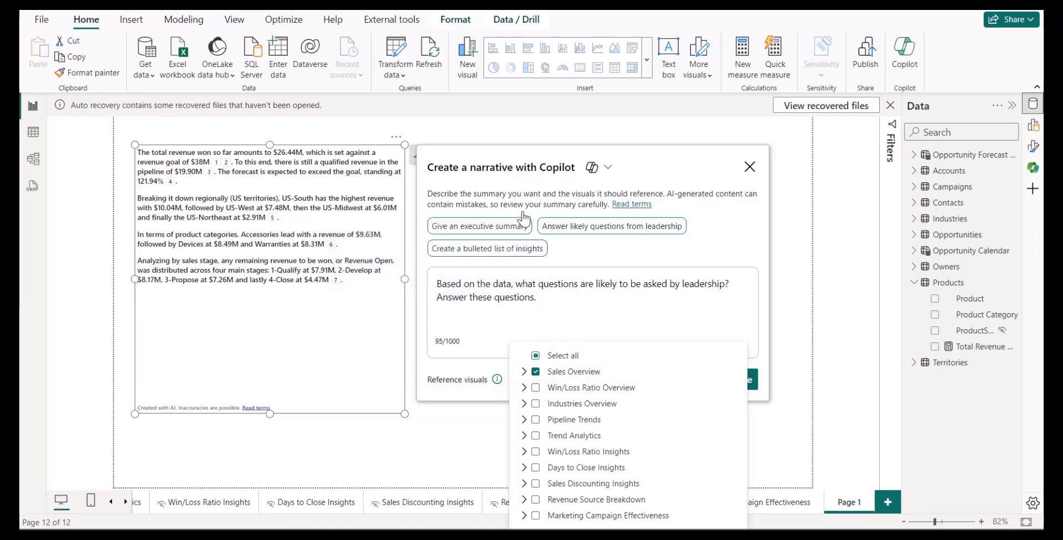
click(523, 372)
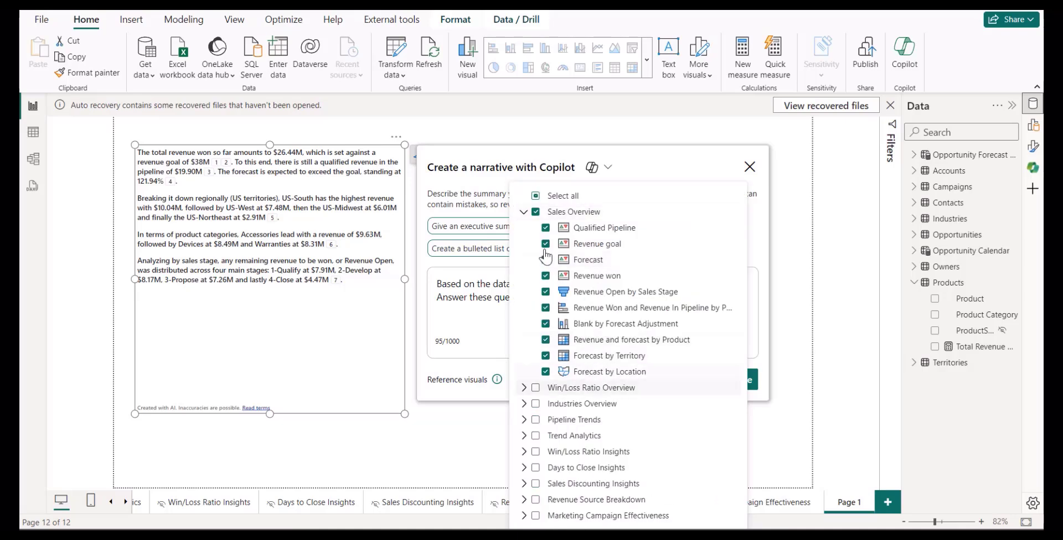
click(523, 212)
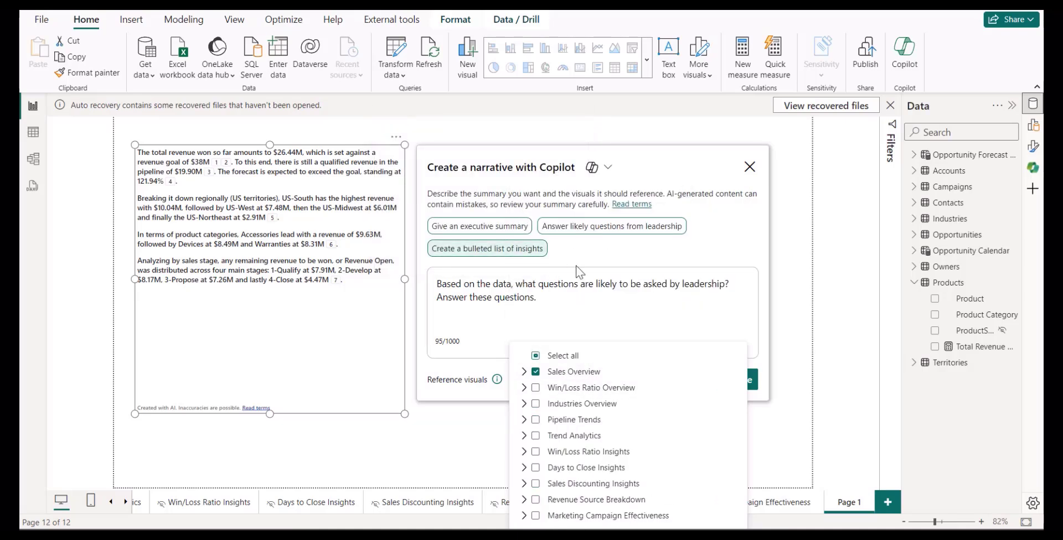
click(593, 294)
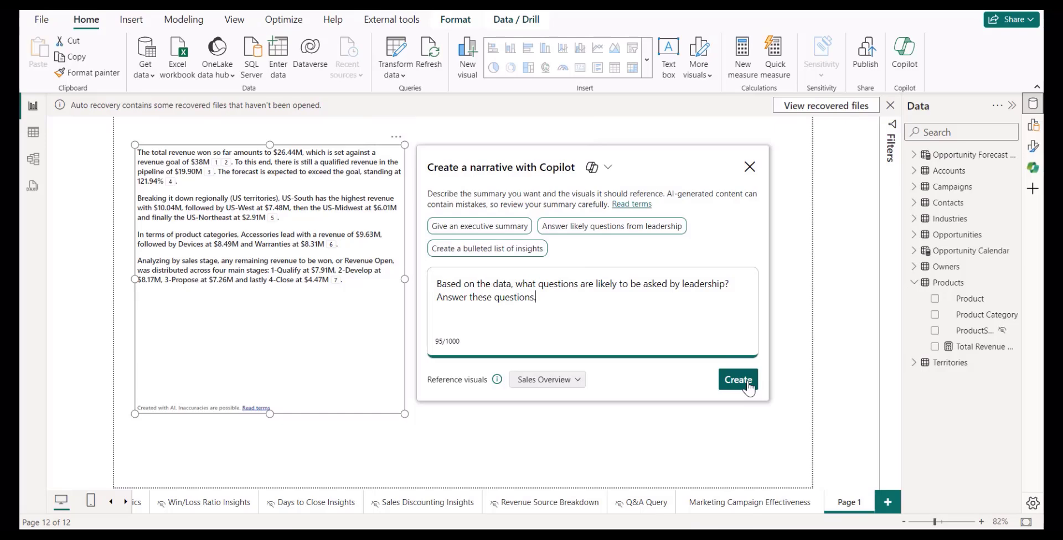
Step: Generate the leadership-questions narrative and check the source visual cited in its first answer
click(748, 384)
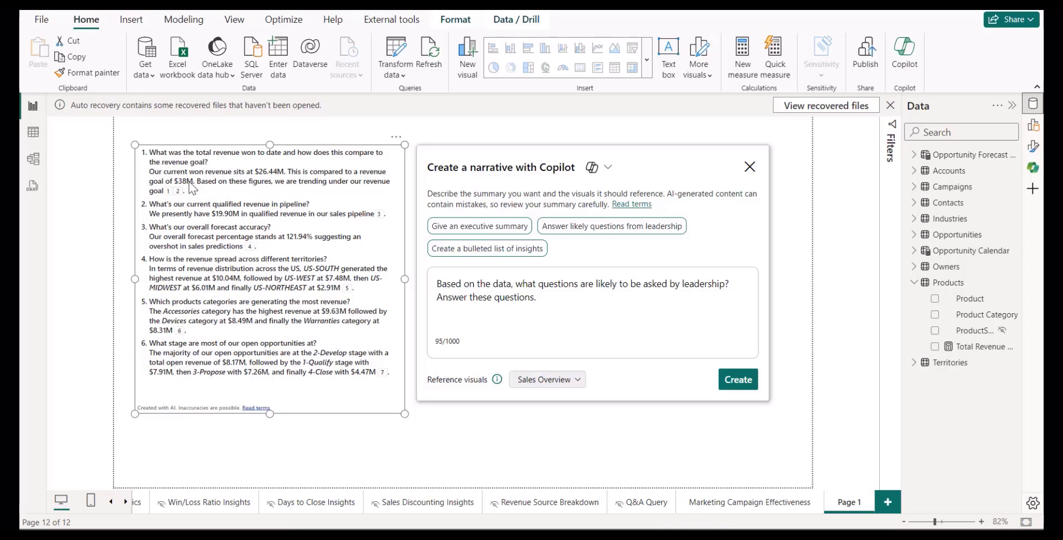
mouse_move(178, 191)
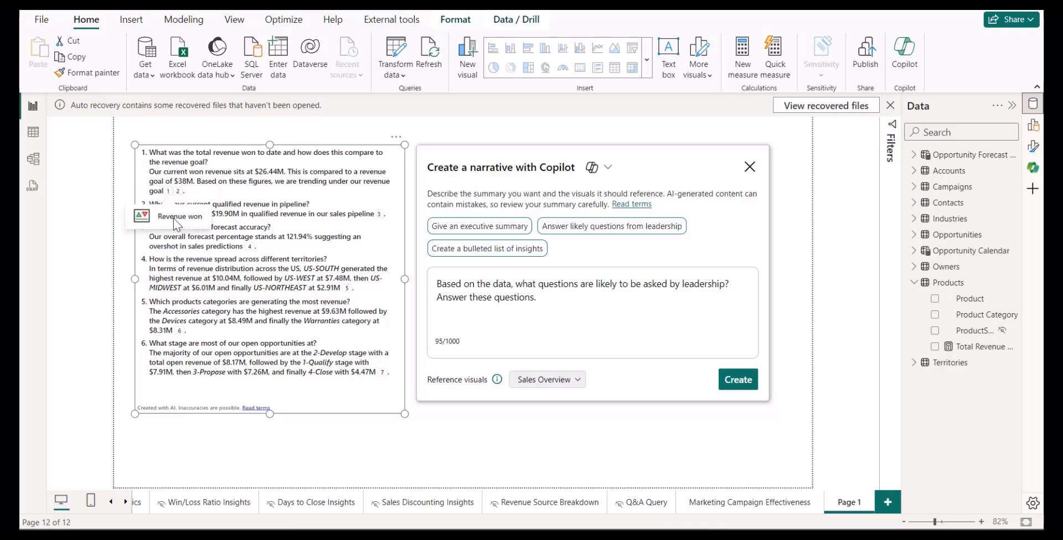
click(669, 285)
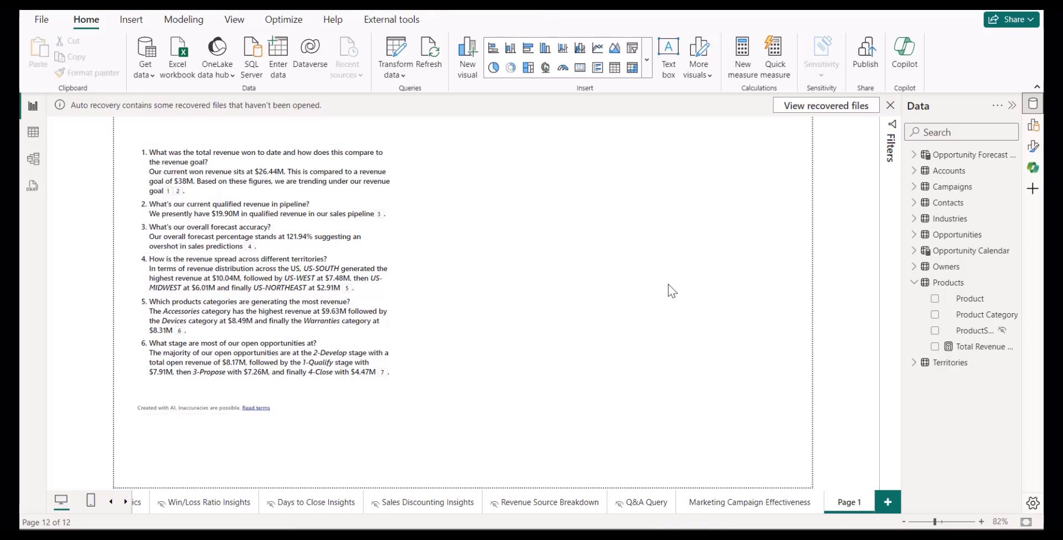
Step: Add a Q&A visual to Page 1, move it further away from the narrative, and start adding Copilot synonyms
click(646, 62)
scroll(606, 378, down, 5)
scroll(605, 378, down, 1)
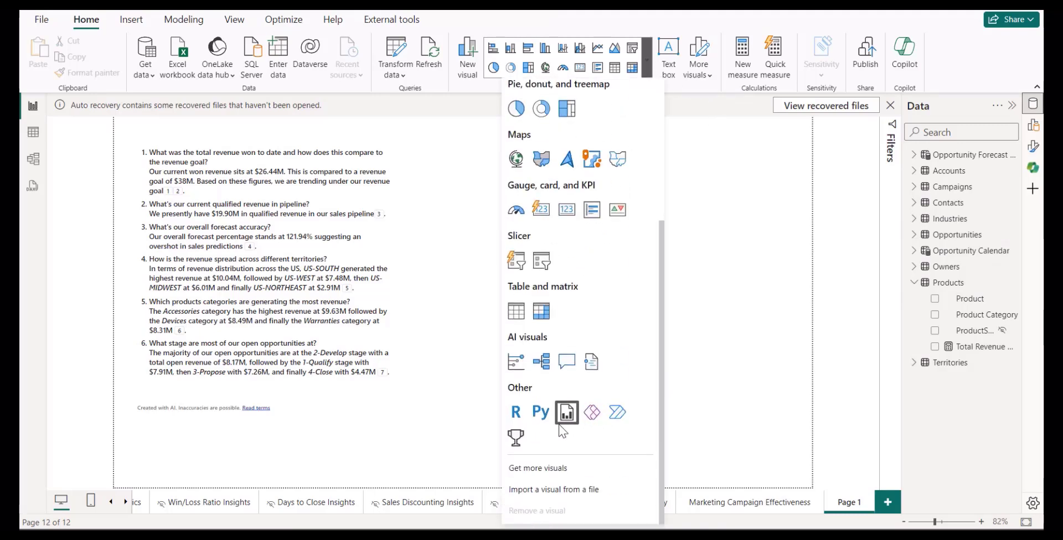
click(569, 368)
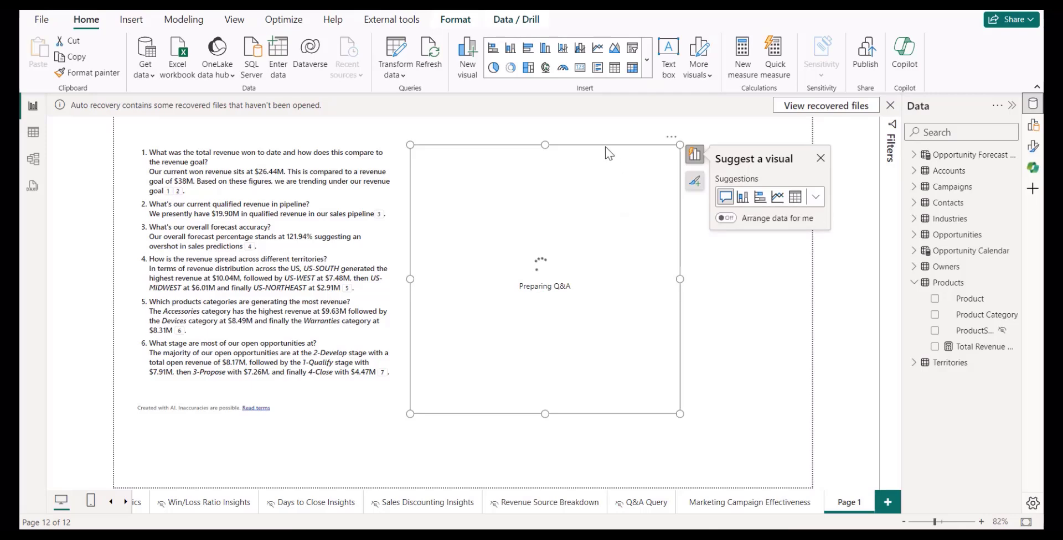
drag(606, 147, 679, 145)
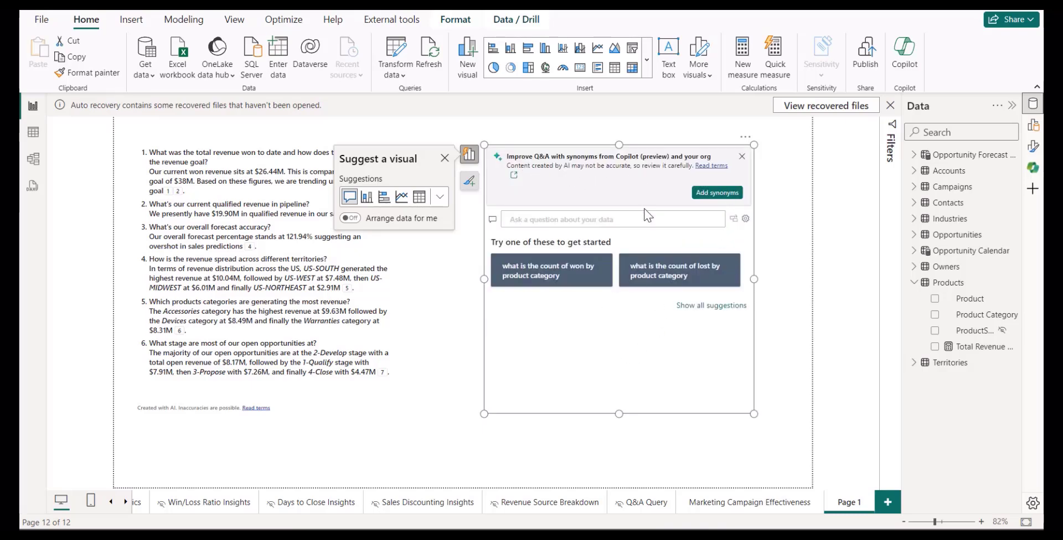
click(705, 195)
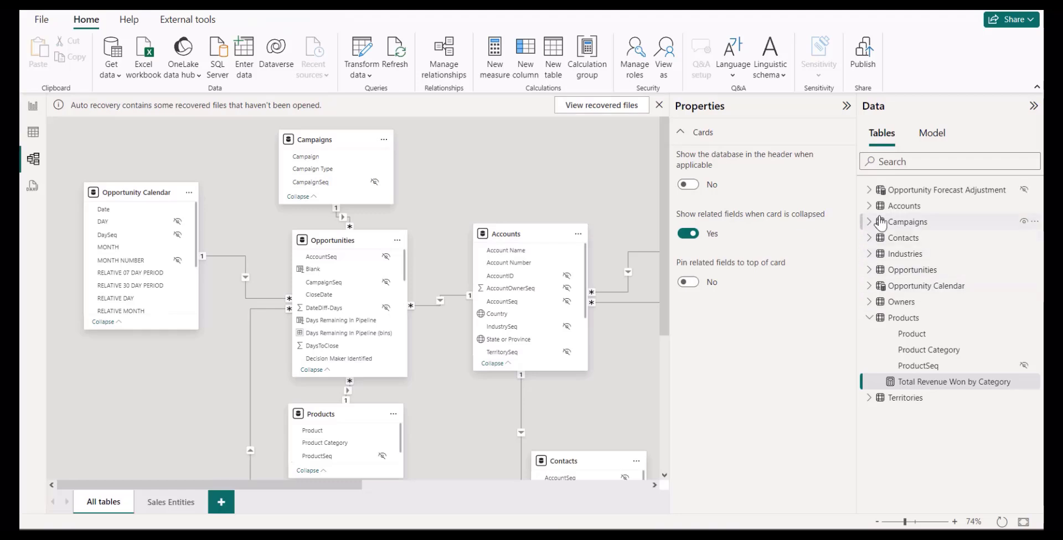
Step: Generate a Copilot description for the Forecast Adjustment Value measure in the Opportunity Forecast Adjustment table, keep it, and review the saved text
click(869, 191)
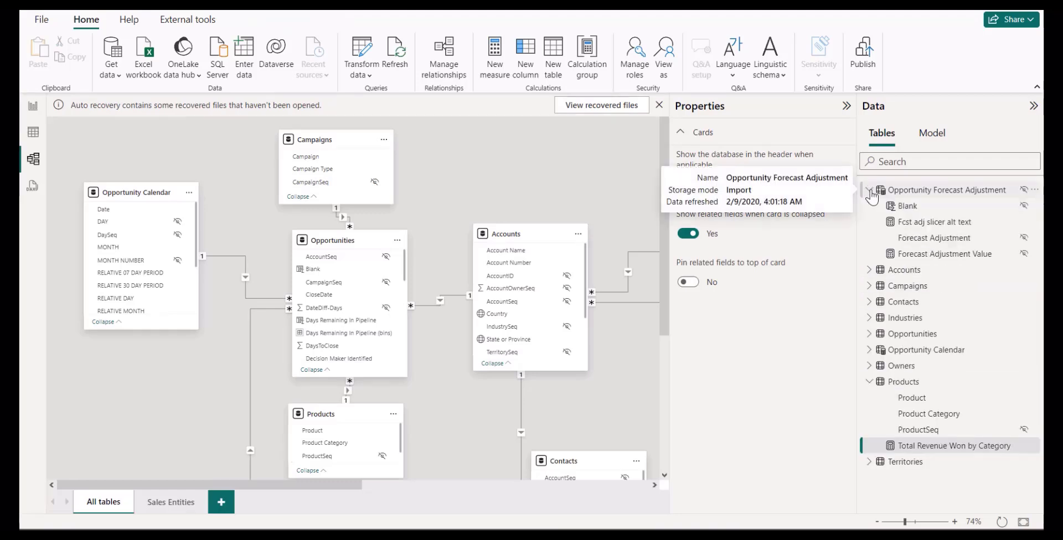
click(940, 253)
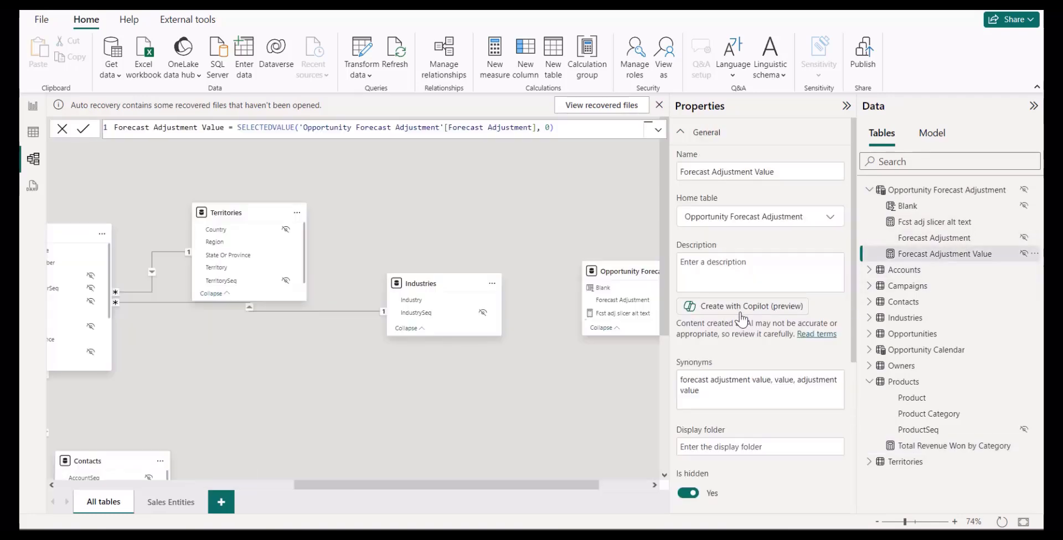
click(743, 317)
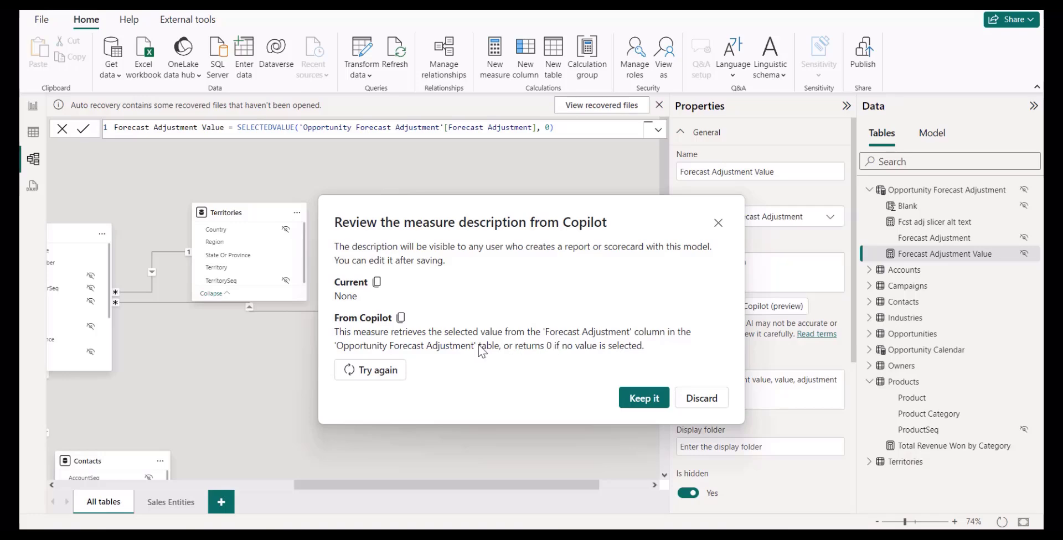
click(645, 402)
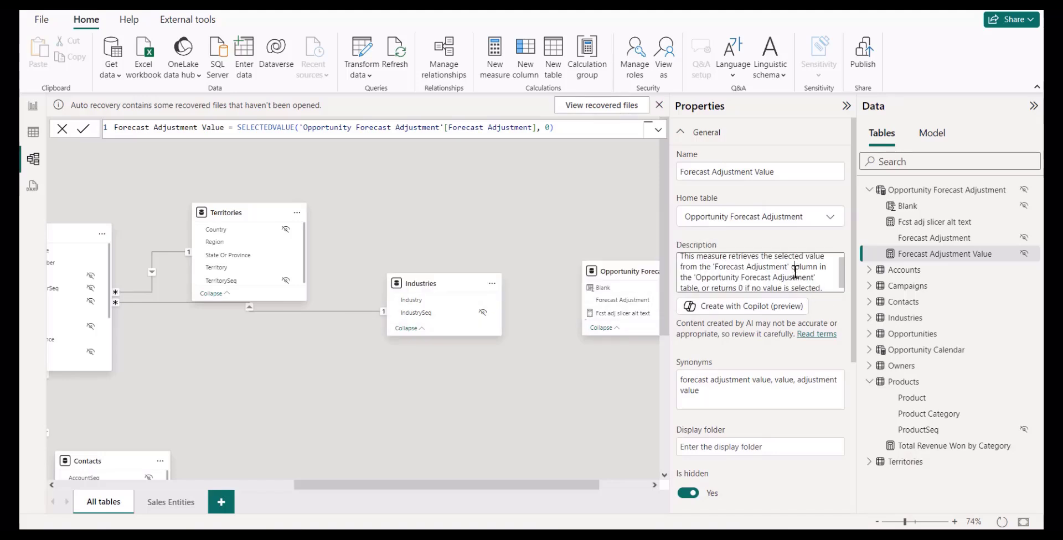
scroll(795, 272, down, 1)
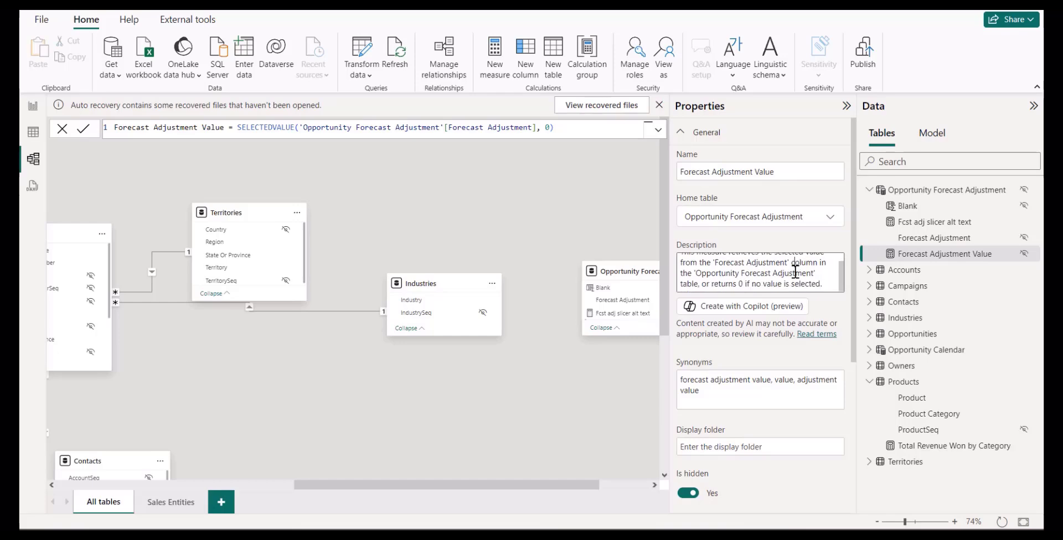